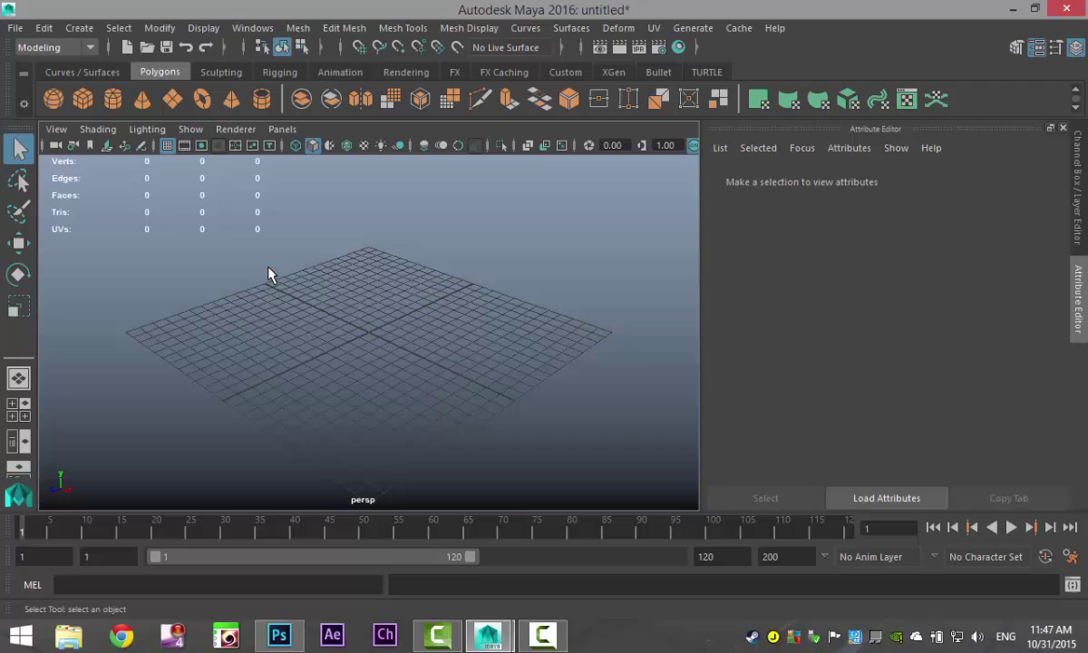
- Add a polygon sphere at the grid centre and scale it uniformly to 5.150
{"action": "left_click", "coordinate": [55, 100]}
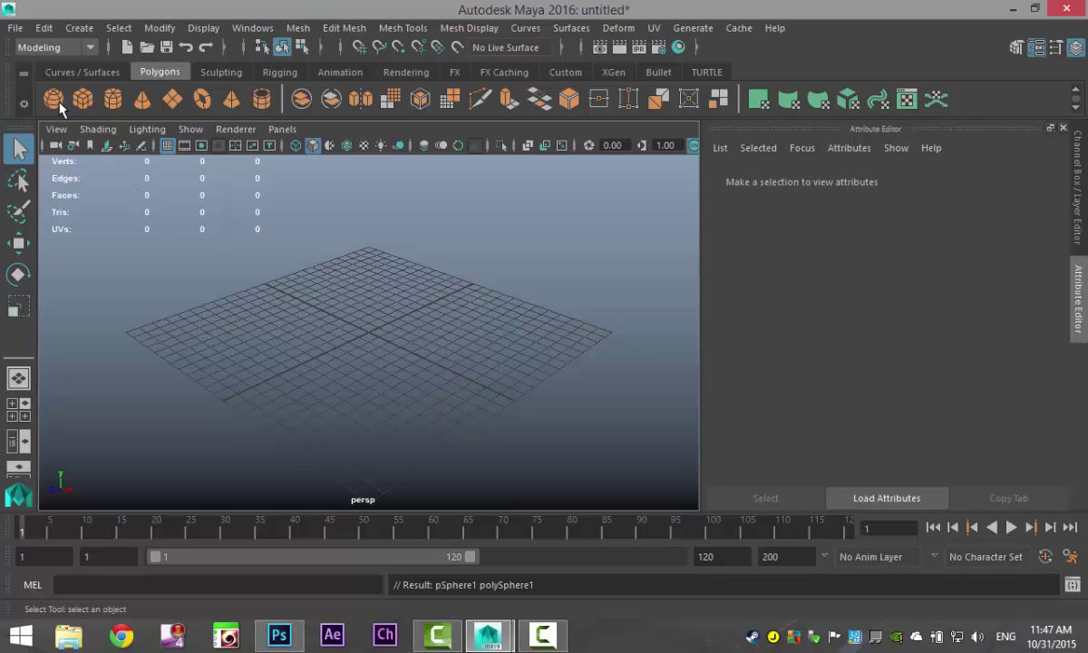
{"action": "left_click", "coordinate": [57, 102]}
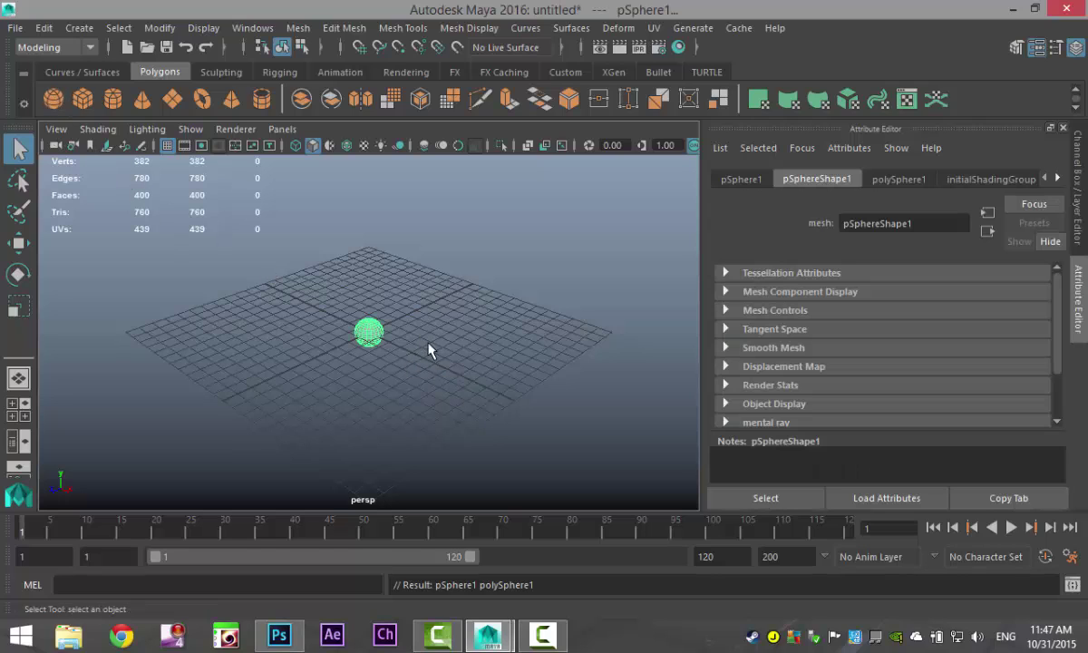
{"action": "key", "text": "r"}
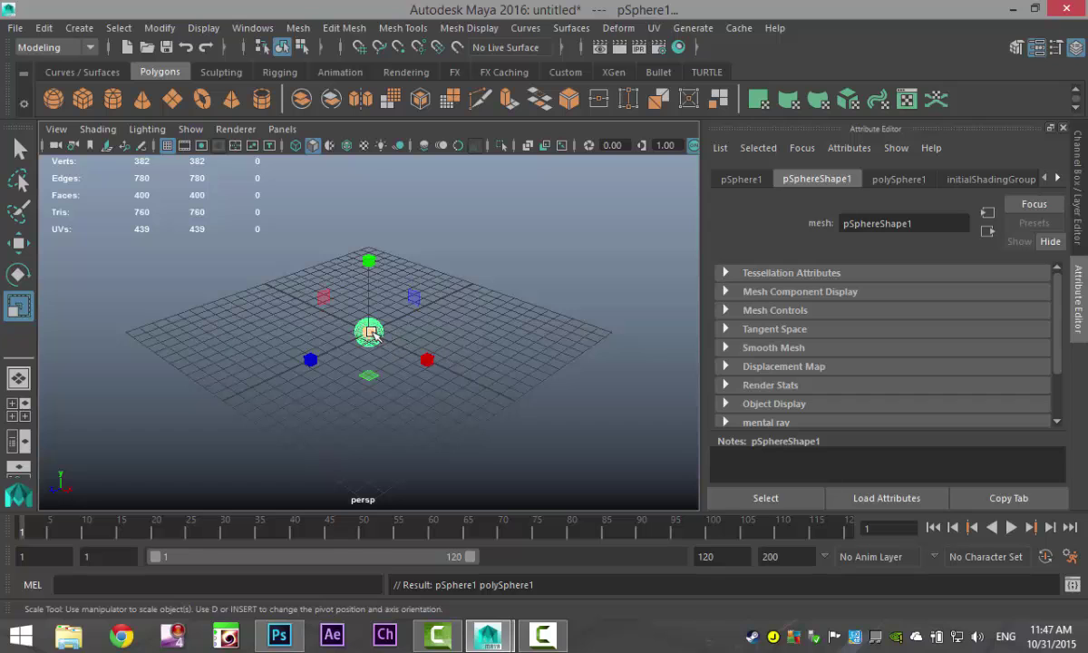
{"action": "middle_click_drag", "start_coordinate": [390, 334], "coordinate": [478, 354]}
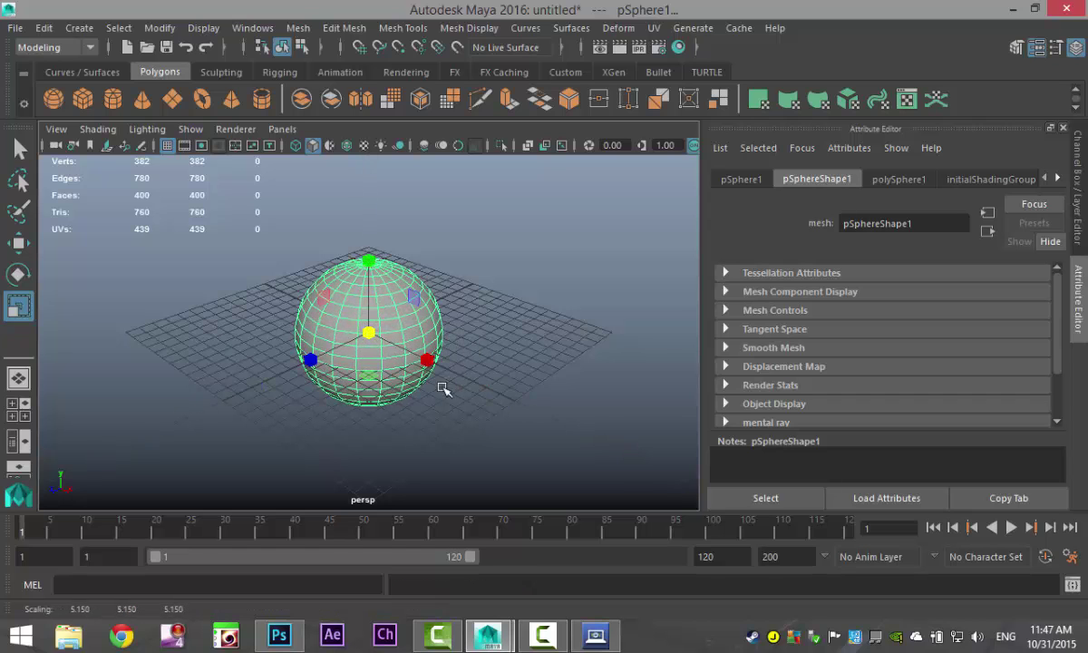
{"action": "left_click_drag", "start_coordinate": [423, 392], "coordinate": [478, 423], "text": "alt"}
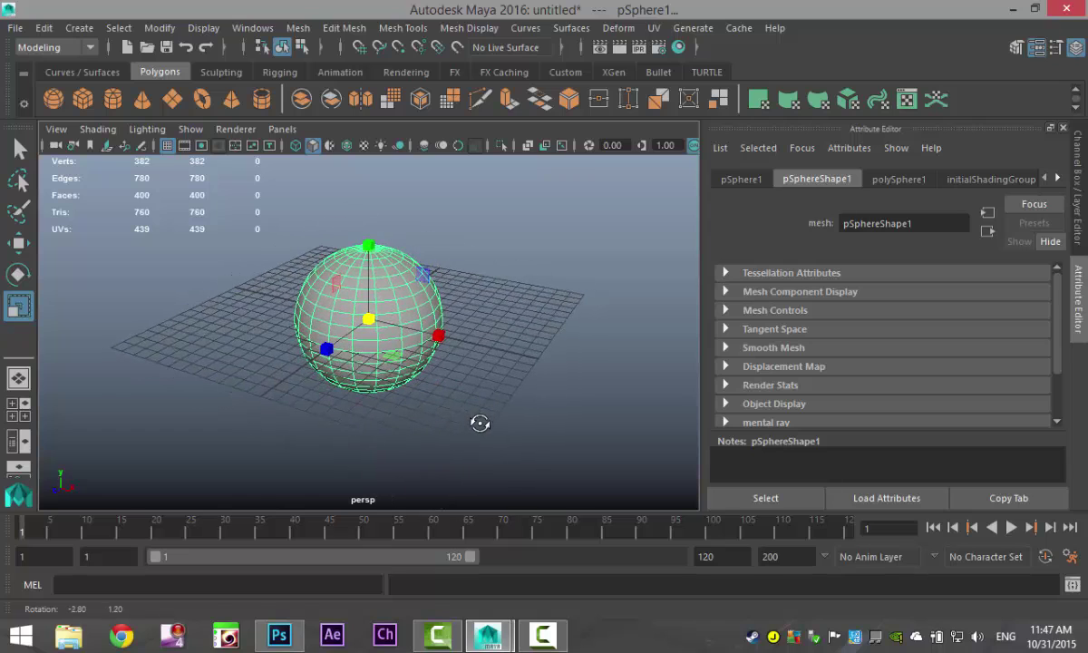
- Turn on soft selection in vertex mode and pull a top vertex upward into a bulge
{"action": "key", "text": "b"}
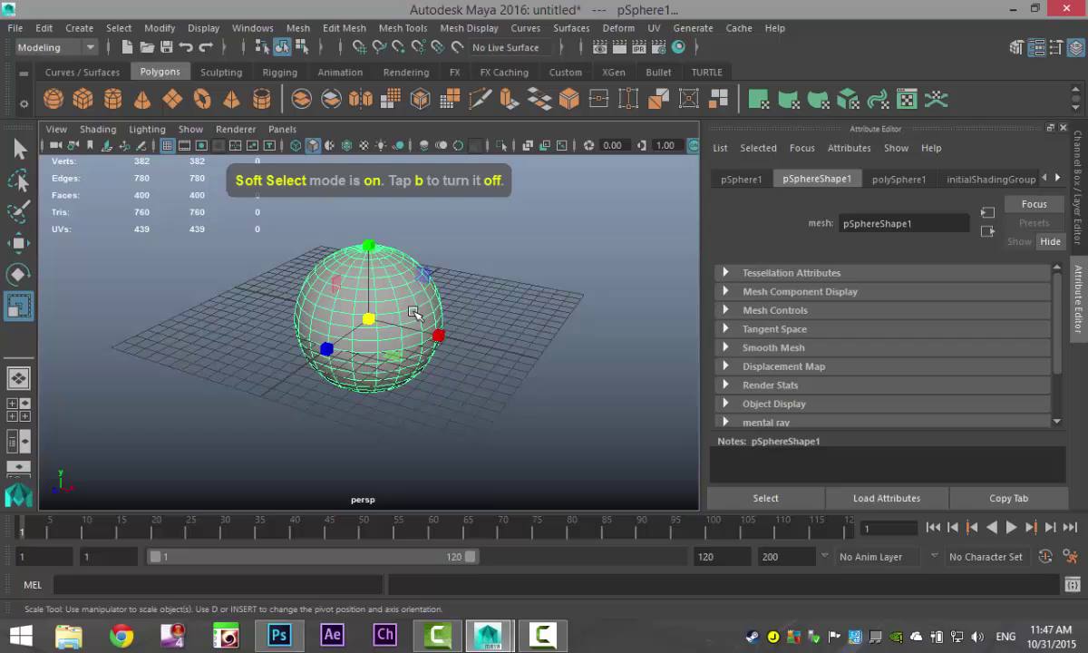
{"action": "right_click_drag", "start_coordinate": [414, 313], "coordinate": [395, 302]}
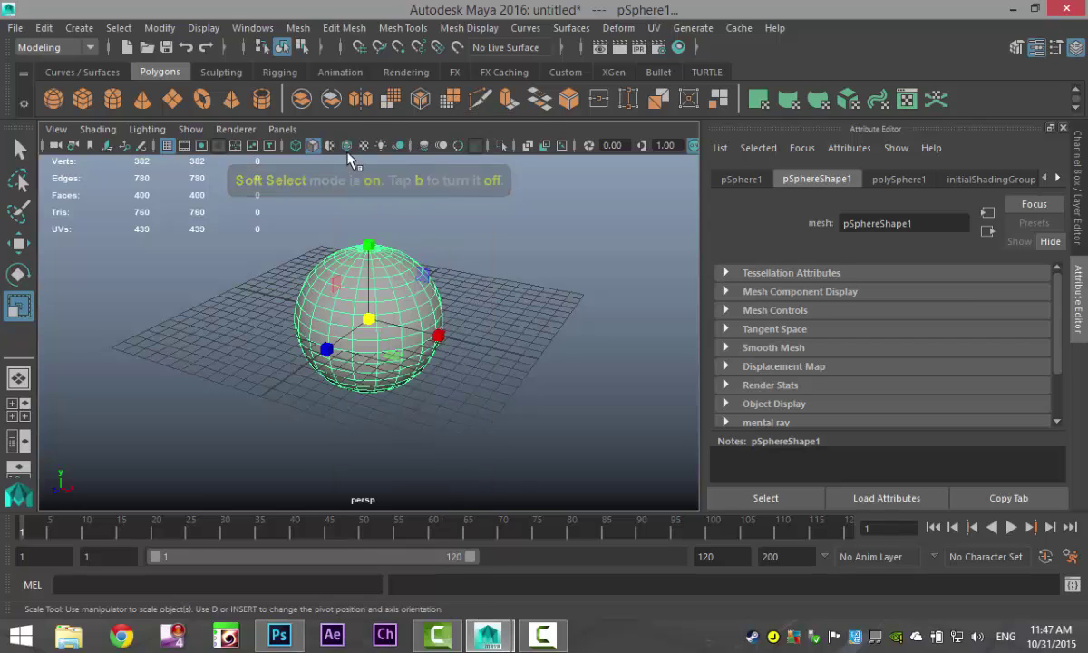
{"action": "left_click", "coordinate": [395, 302]}
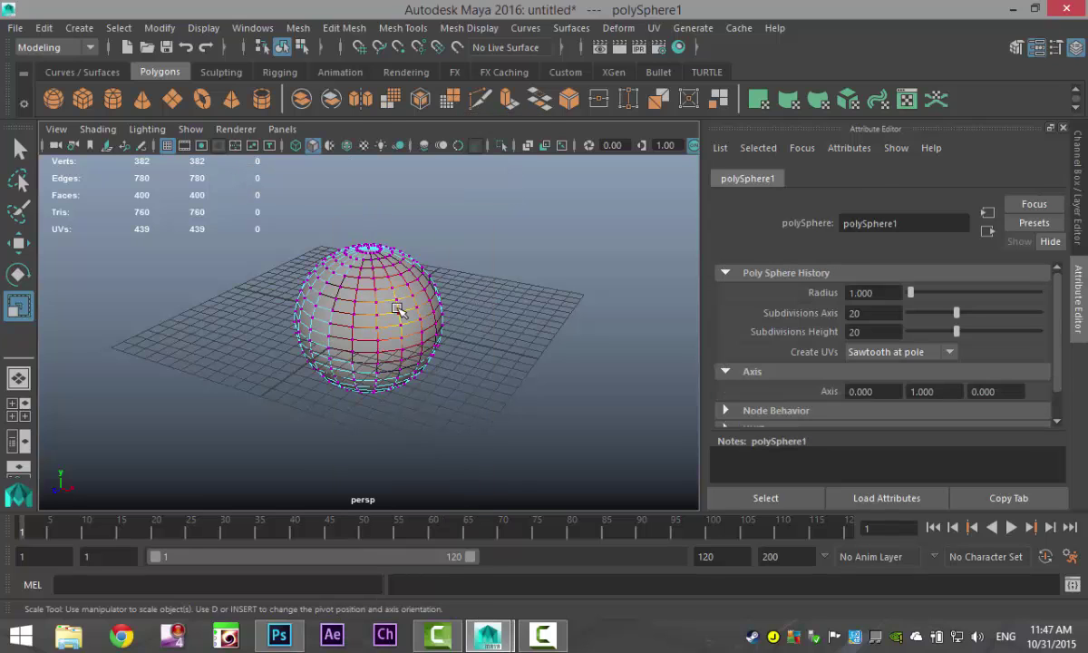
{"action": "left_click", "coordinate": [397, 309]}
{"action": "key", "text": "w"}
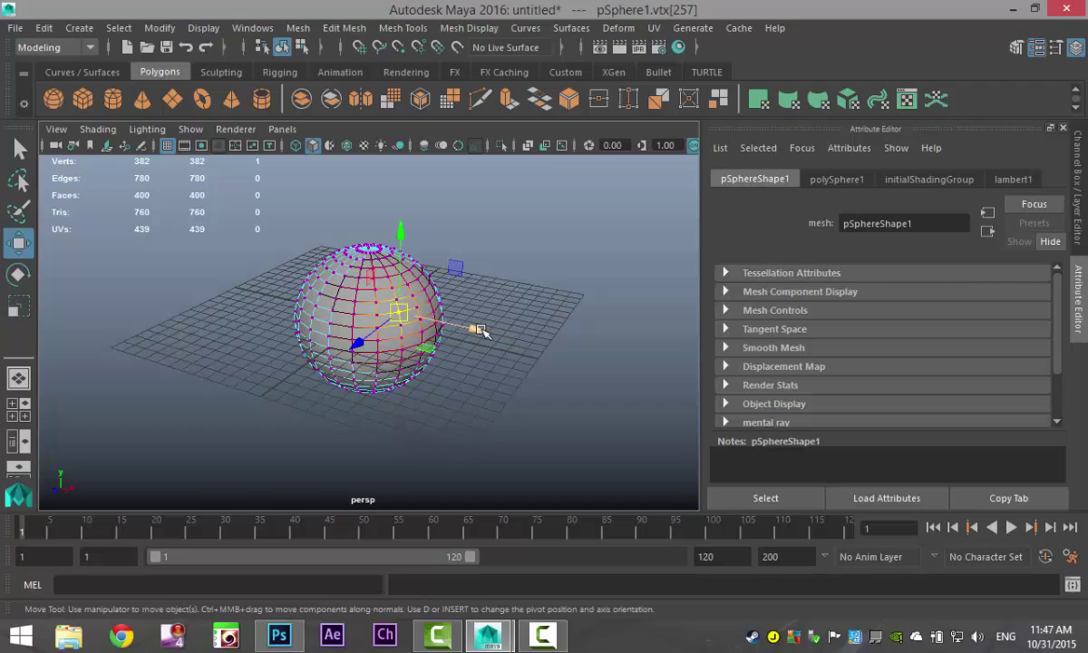
{"action": "left_click", "coordinate": [356, 267]}
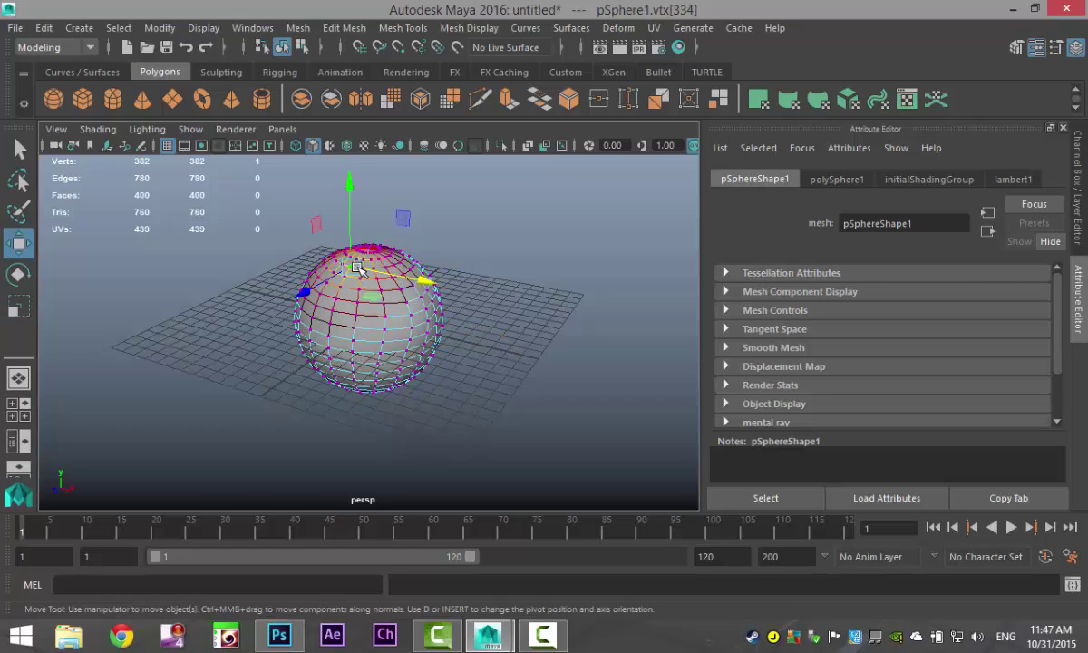
{"action": "mouse_move", "coordinate": [345, 180]}
{"action": "left_mouse_down"}
{"action": "mouse_move", "coordinate": [347, 165]}
{"action": "mouse_move", "coordinate": [345, 174]}
{"action": "left_mouse_up"}
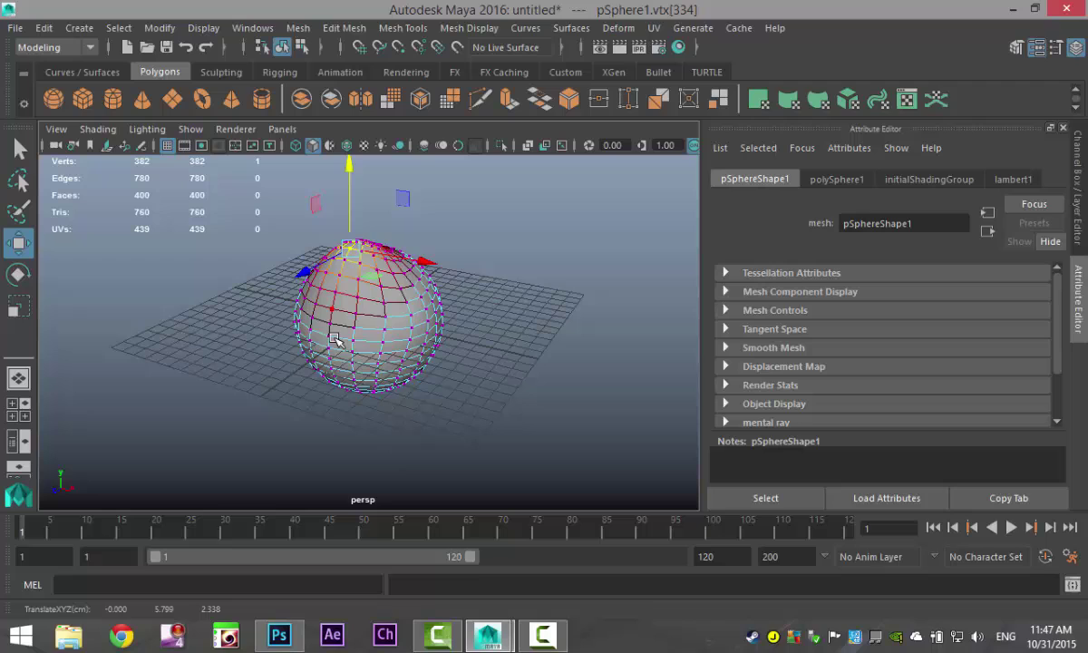
- Push a lower vertex outward, widen the soft-select falloff, and lift more vertices upward
{"action": "left_click", "coordinate": [312, 344]}
{"action": "left_click_drag", "start_coordinate": [276, 353], "coordinate": [269, 382]}
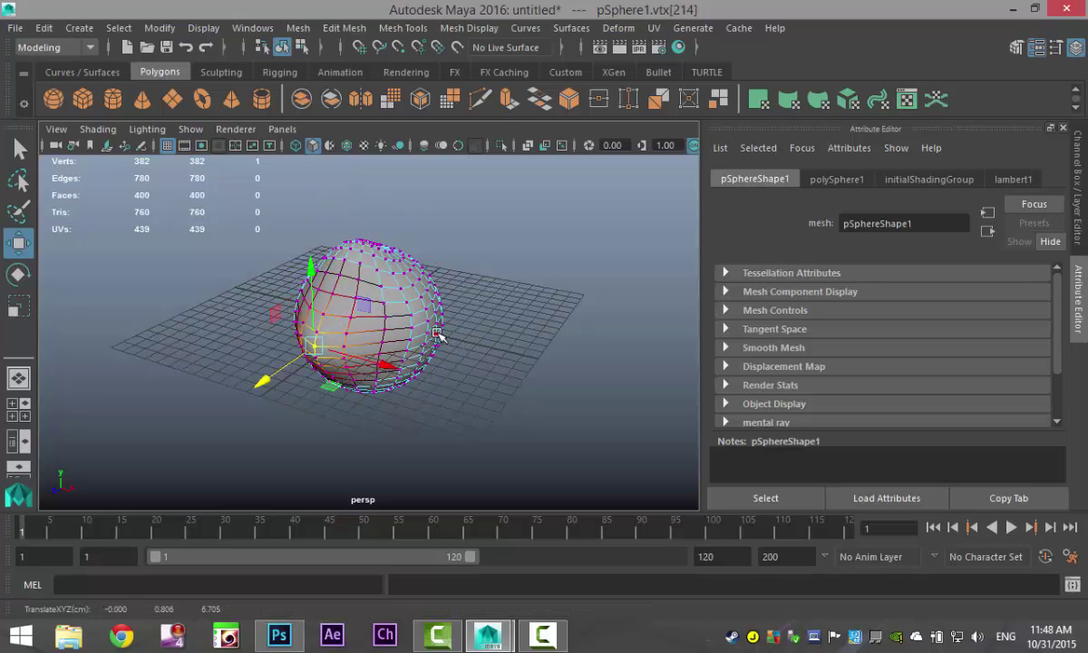
{"action": "left_click_drag", "start_coordinate": [423, 315], "coordinate": [437, 287]}
{"action": "left_click", "coordinate": [433, 314]}
{"action": "left_click", "coordinate": [424, 288]}
{"action": "left_click_drag", "start_coordinate": [474, 238], "coordinate": [479, 214]}
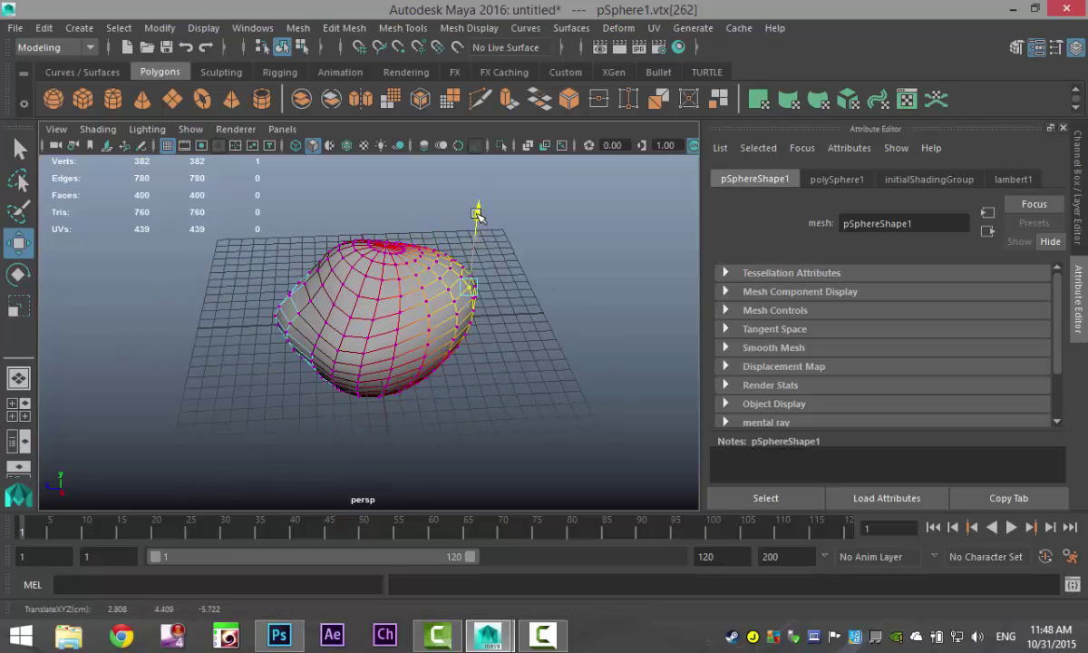
- Pull the sphere's left side outward into another bulge
{"action": "left_click_drag", "start_coordinate": [496, 304], "coordinate": [436, 327], "text": "alt"}
{"action": "left_click", "coordinate": [431, 328]}
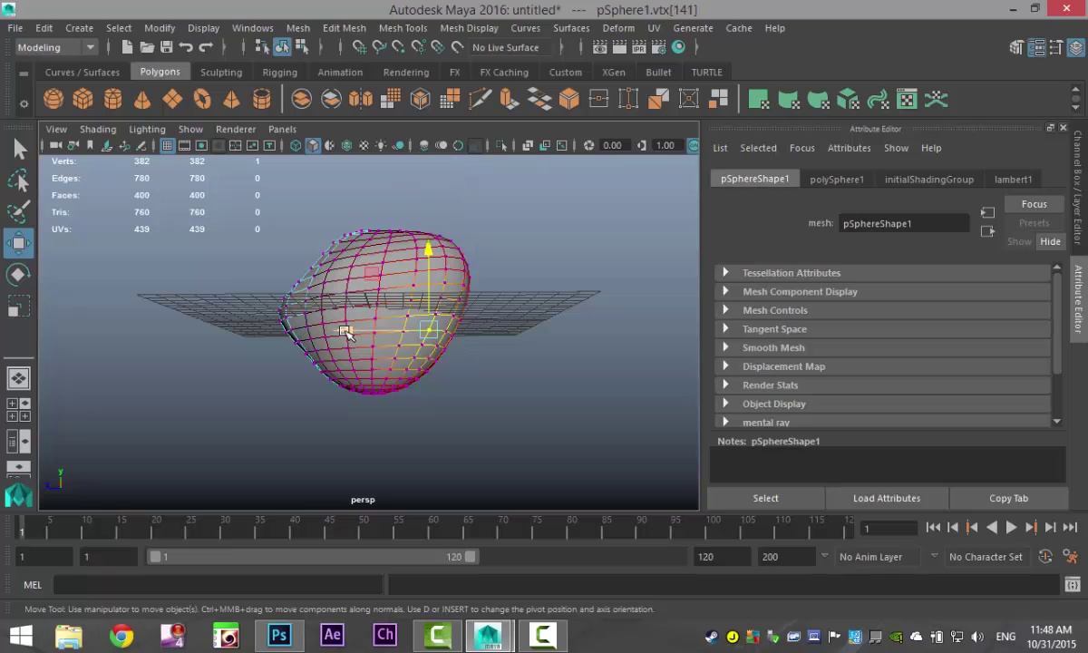
{"action": "left_click_drag", "start_coordinate": [345, 331], "coordinate": [384, 420], "text": "alt"}
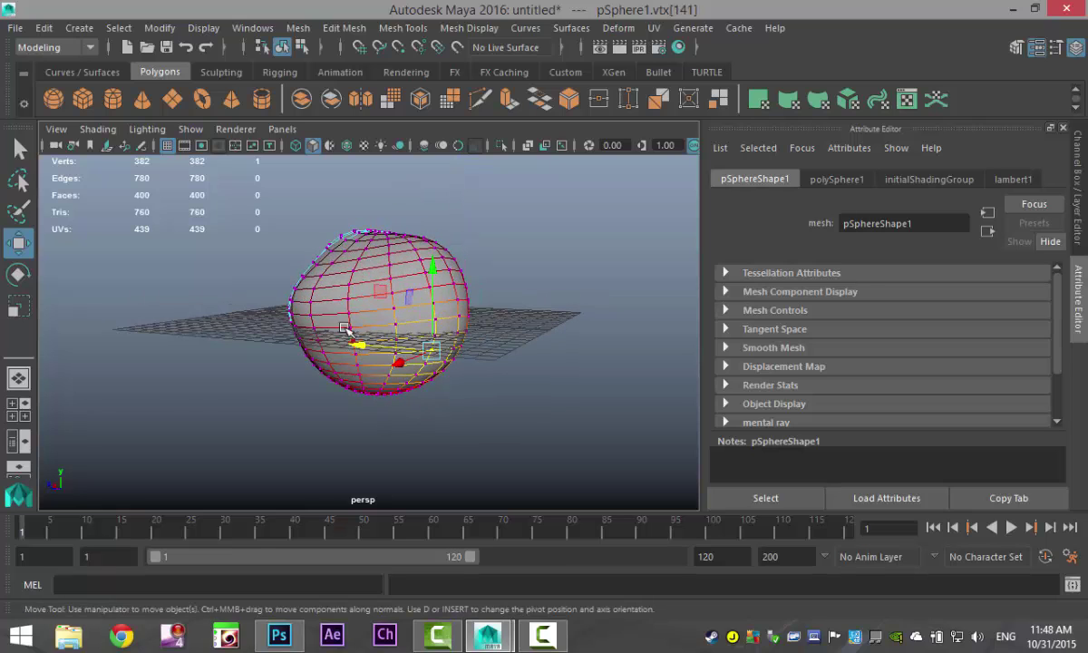
{"action": "left_click", "coordinate": [345, 324]}
{"action": "left_click_drag", "start_coordinate": [299, 316], "coordinate": [277, 324]}
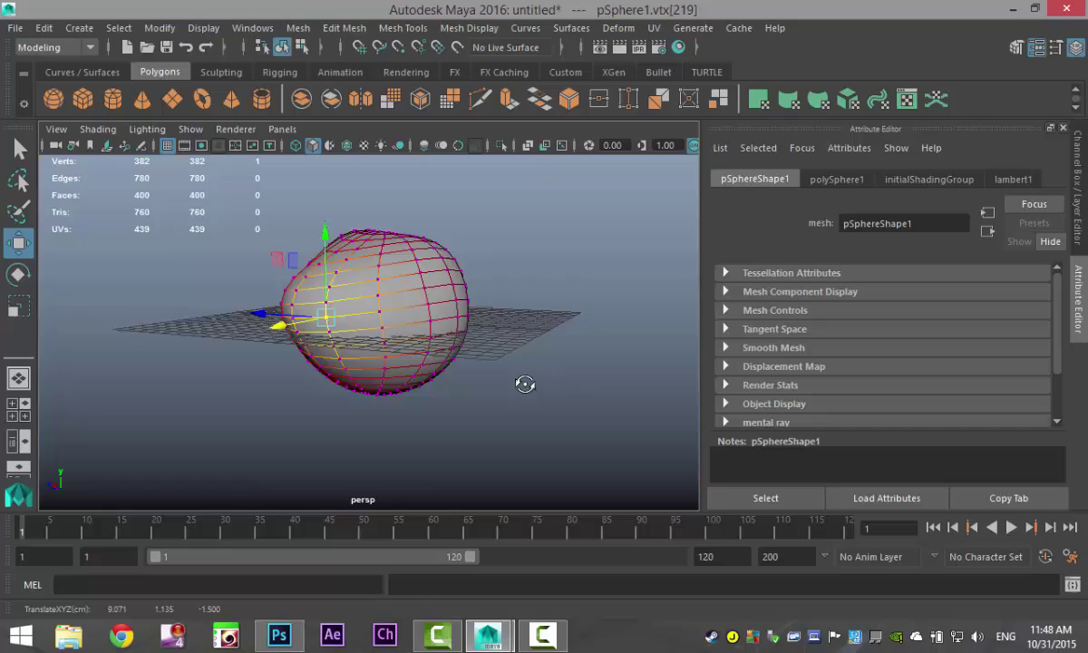
- Select a right-side vertex, clear the vertex selection, and return to object mode
{"action": "left_click_drag", "start_coordinate": [525, 385], "coordinate": [379, 381], "text": "alt"}
{"action": "left_click", "coordinate": [432, 324]}
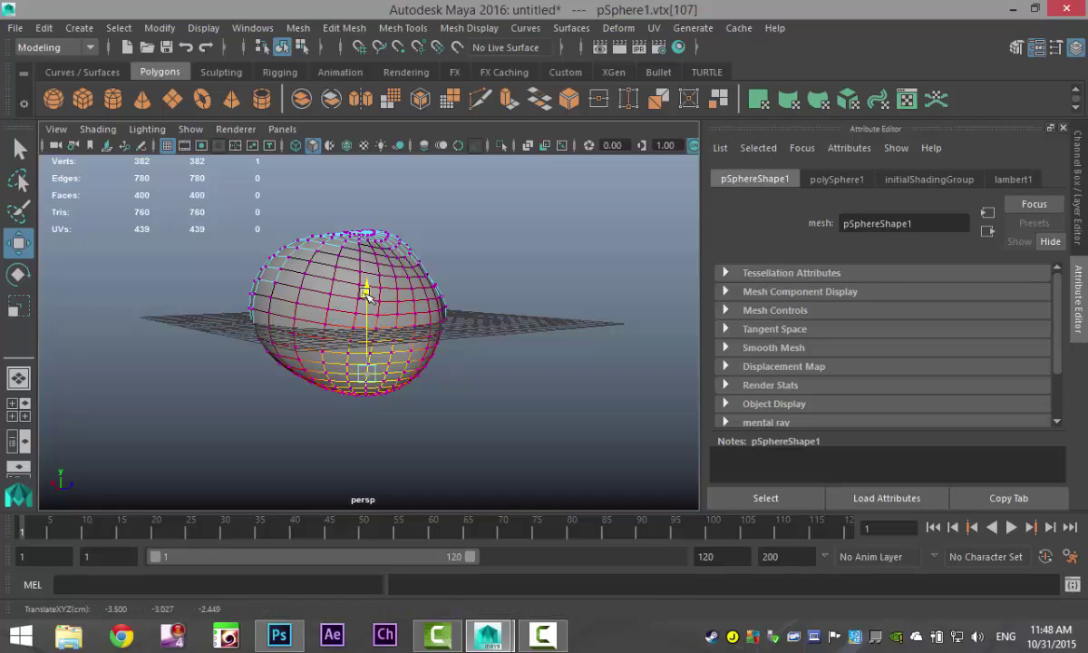
{"action": "left_click_drag", "start_coordinate": [247, 359], "coordinate": [533, 315], "text": "alt"}
{"action": "left_click", "coordinate": [528, 290]}
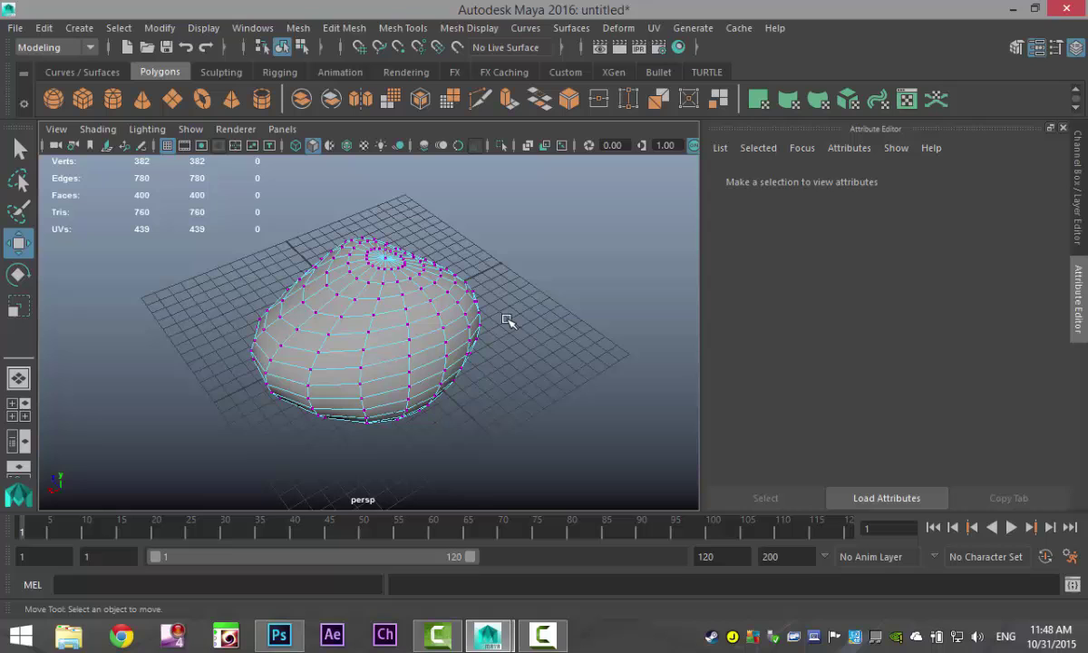
{"action": "left_click_drag", "start_coordinate": [476, 354], "coordinate": [446, 316], "text": "alt"}
{"action": "right_click_drag", "start_coordinate": [435, 159], "coordinate": [494, 120]}
- Select the deformed rock and delete its history, removing the polySphere1 input node
{"action": "left_click", "coordinate": [480, 289]}
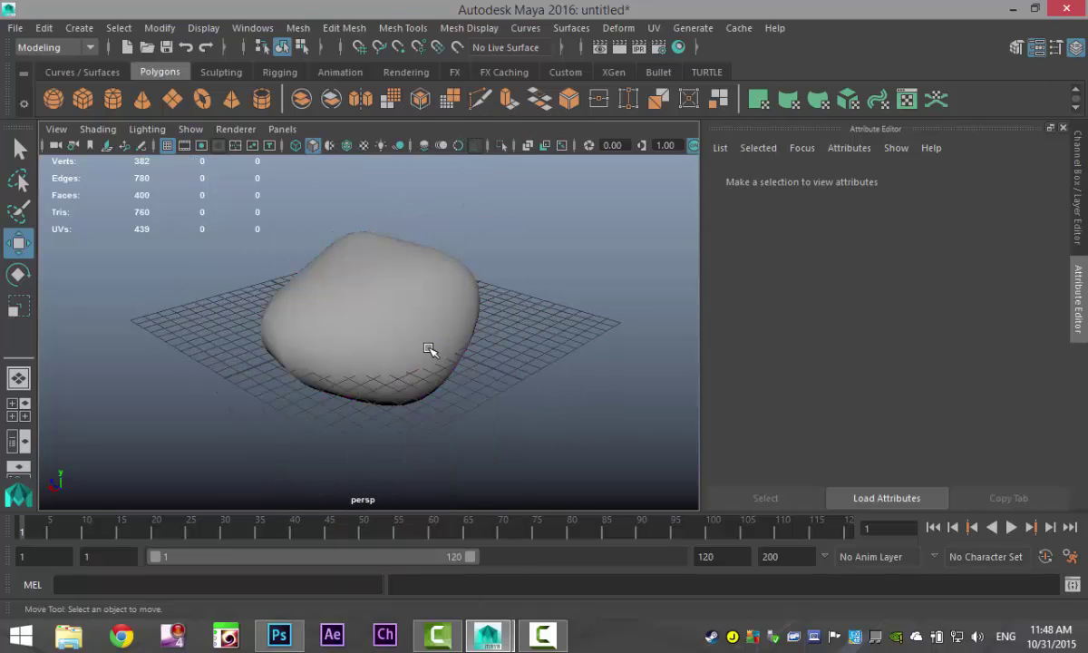
{"action": "left_click", "coordinate": [415, 305]}
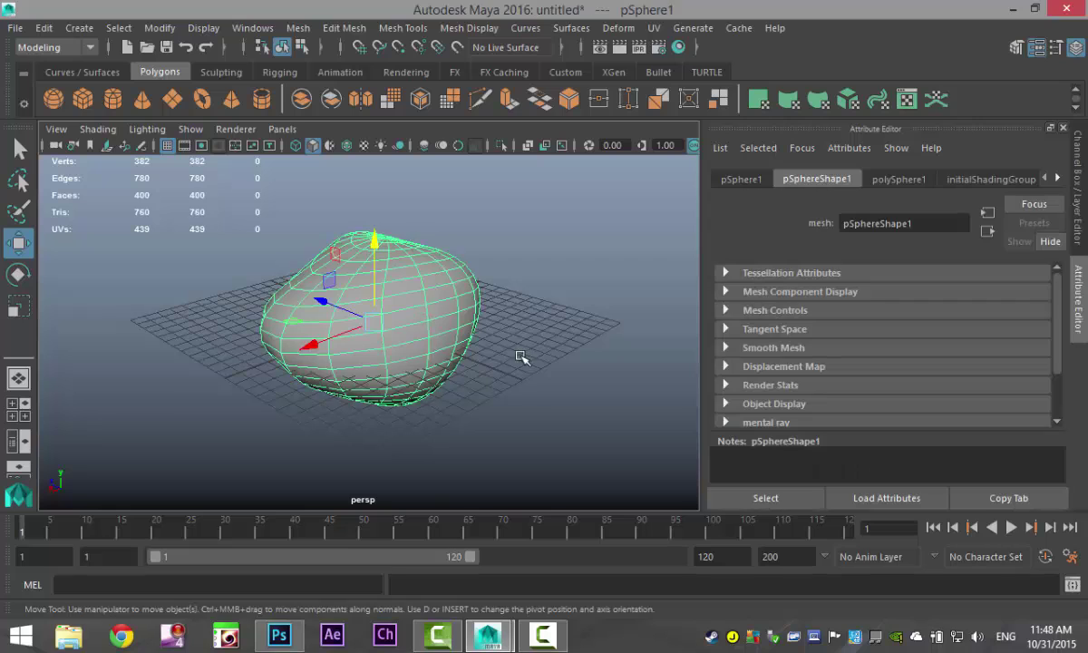
{"action": "left_click_drag", "start_coordinate": [531, 298], "coordinate": [511, 415], "text": "alt"}
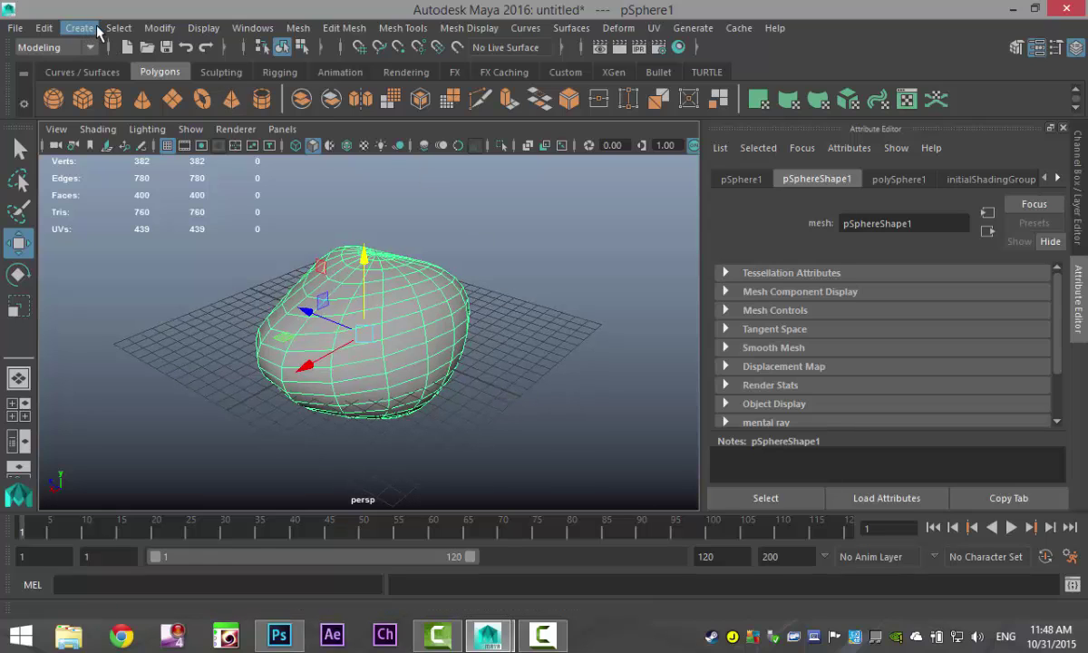
{"action": "left_click", "coordinate": [45, 32]}
{"action": "mouse_move", "coordinate": [182, 228]}
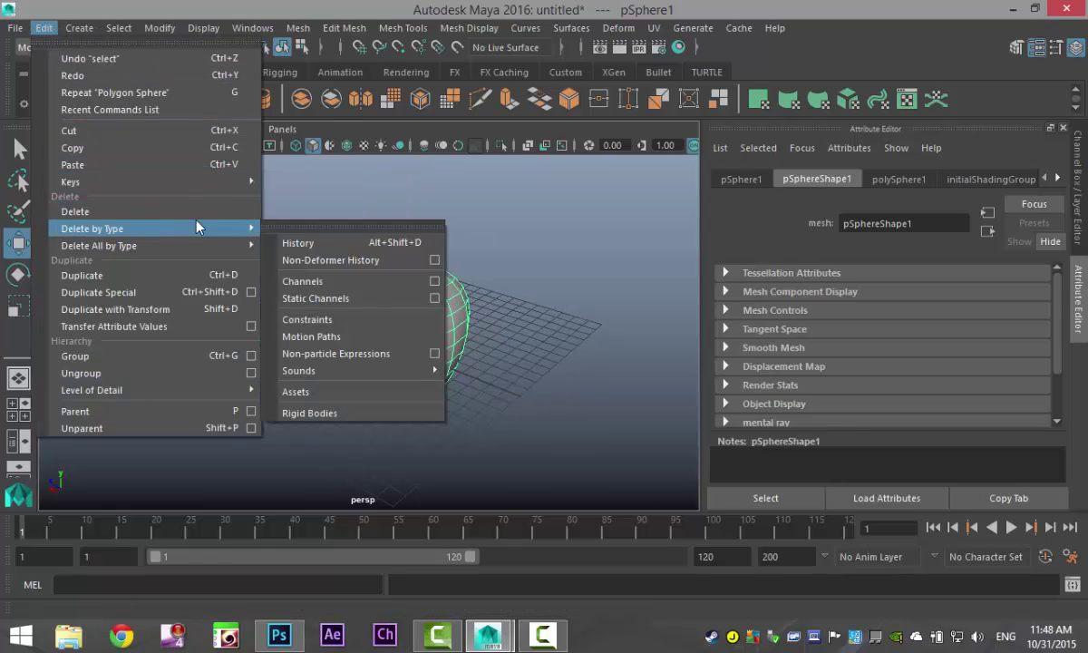
{"action": "left_click", "coordinate": [336, 250]}
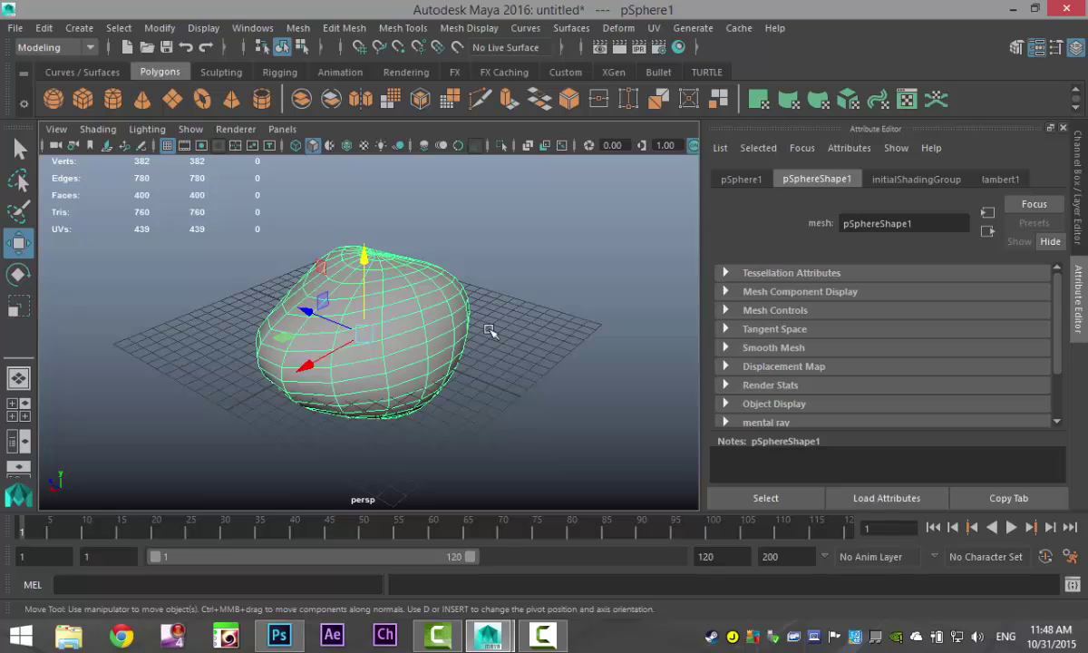
{"action": "key", "text": "alt"}
{"action": "mouse_move", "coordinate": [496, 379]}
{"action": "left_mouse_down", "text": "alt"}
{"action": "mouse_move", "coordinate": [495, 369]}
{"action": "mouse_move", "coordinate": [488, 393]}
{"action": "mouse_move", "coordinate": [498, 369]}
{"action": "mouse_move", "coordinate": [485, 383]}
{"action": "left_mouse_up", "text": "alt"}
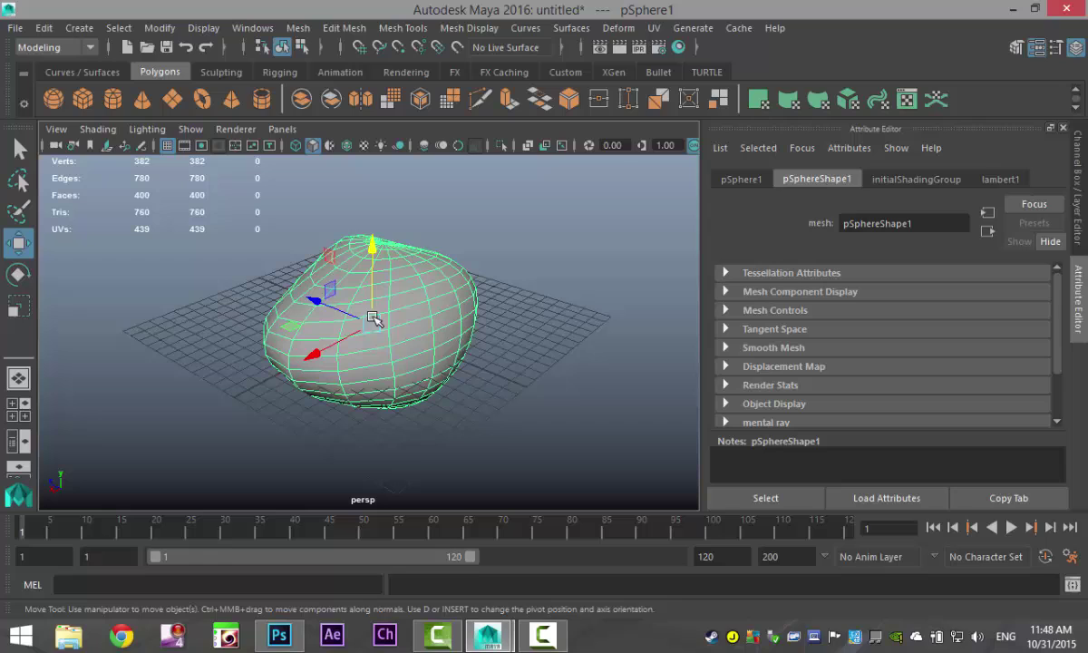
- Switch to the FX menu set and bring up the Shatter effect options
{"action": "left_click", "coordinate": [58, 49]}
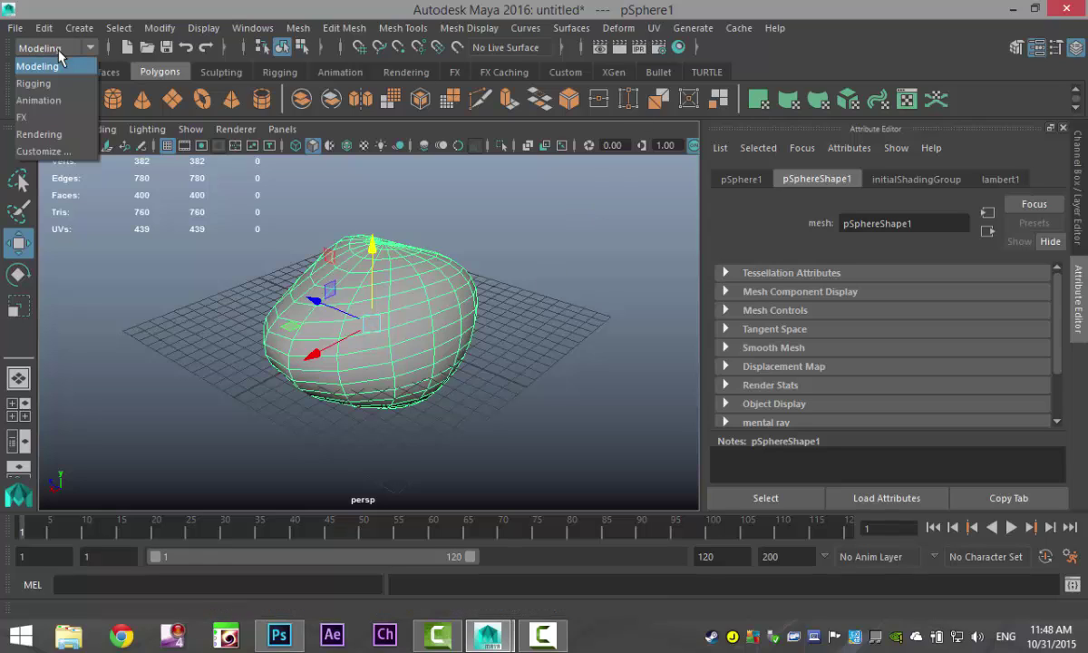
{"action": "left_click", "coordinate": [61, 116]}
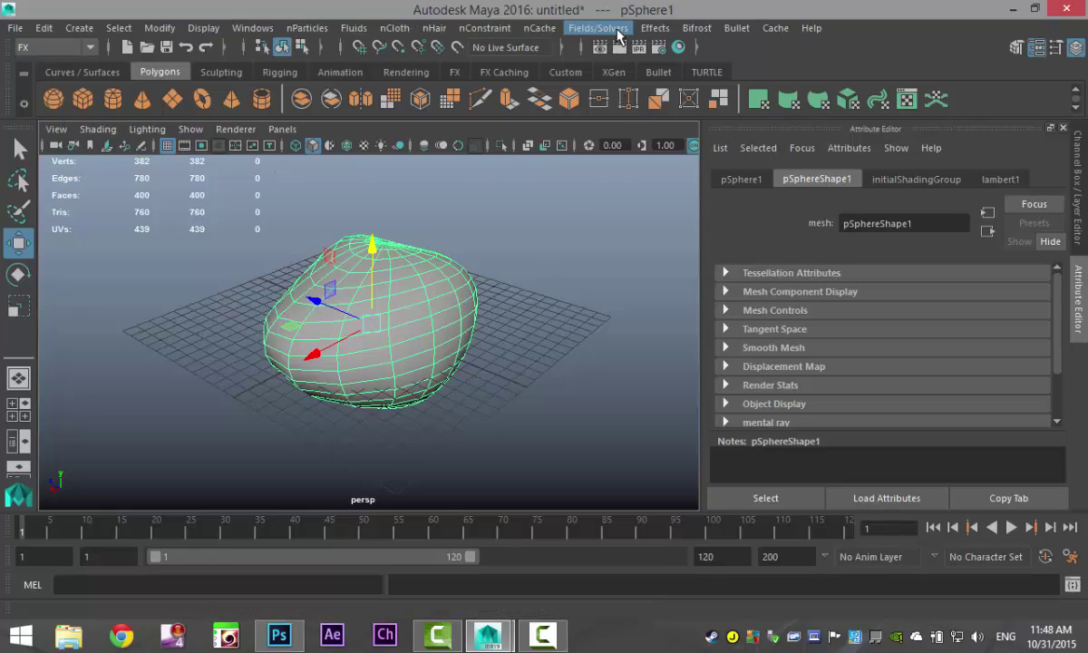
{"action": "left_click", "coordinate": [656, 28]}
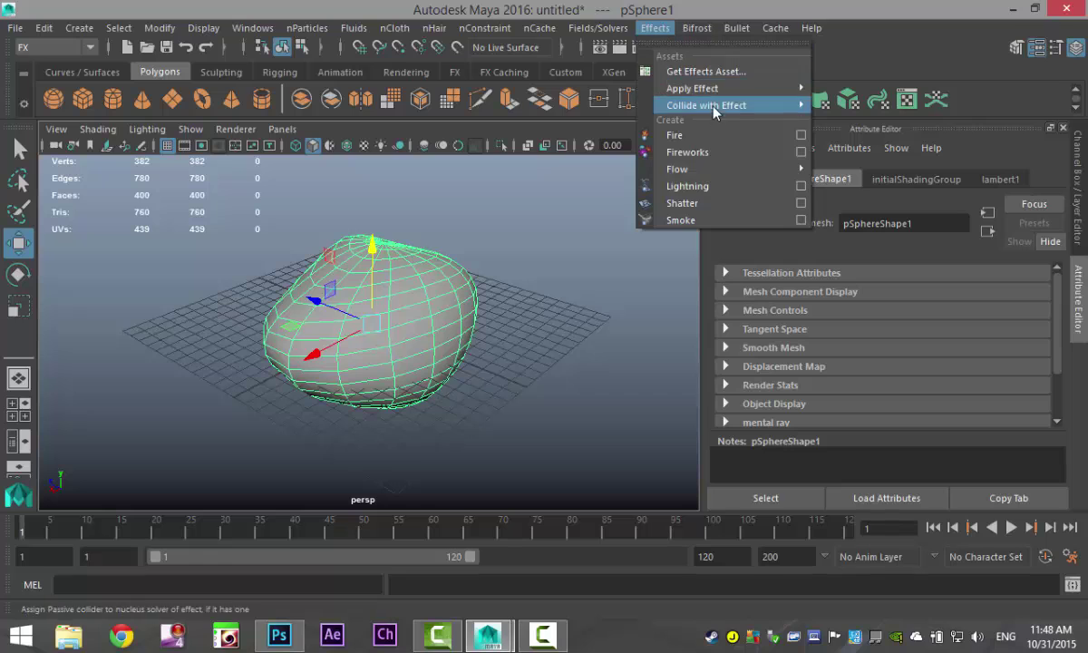
{"action": "left_click", "coordinate": [801, 203]}
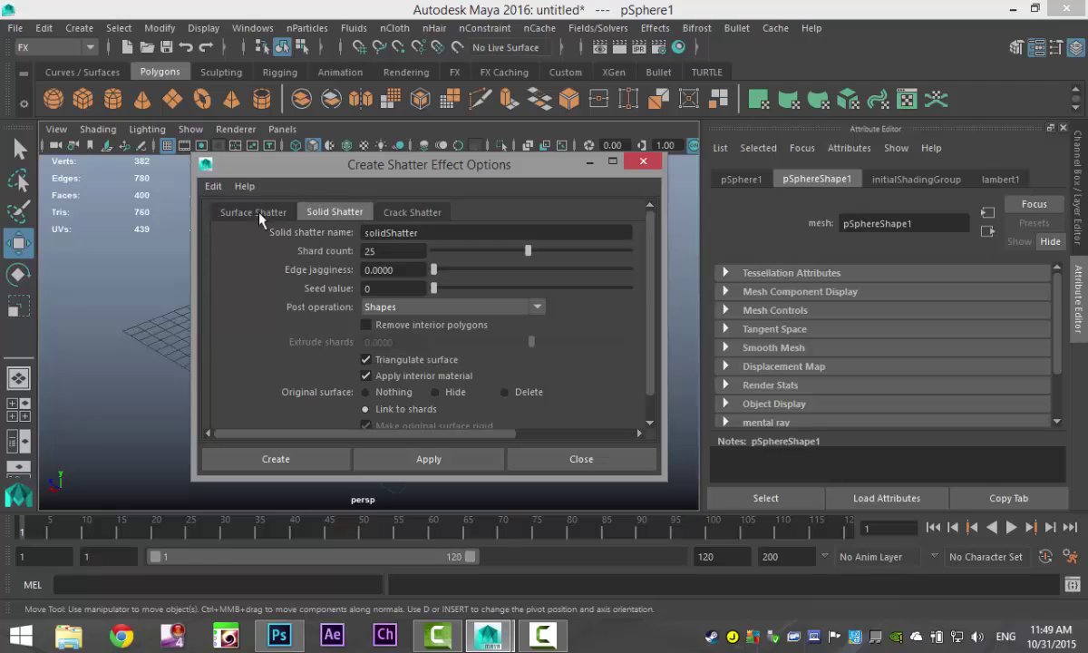
- Reset the options, then set 8 shards, edge jaggedness 0.5590 and original surface Delete
{"action": "left_click", "coordinate": [212, 186]}
{"action": "left_click", "coordinate": [245, 222]}
{"action": "key", "text": "Return"}
{"action": "left_click_drag", "start_coordinate": [272, 164], "coordinate": [561, 143]}
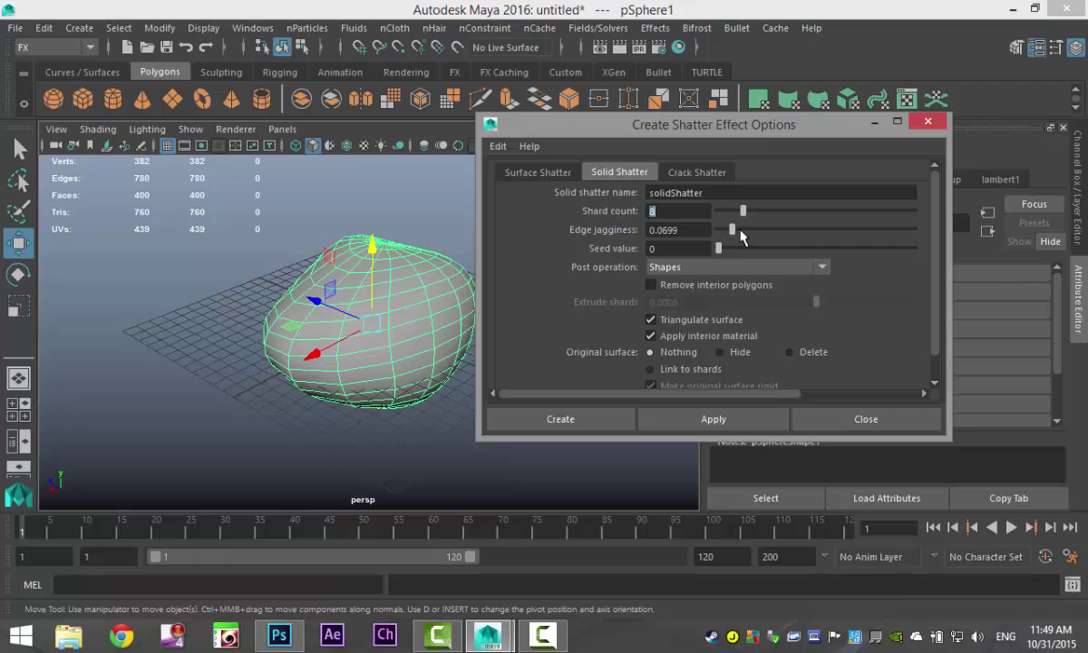
{"action": "left_click_drag", "start_coordinate": [719, 232], "coordinate": [831, 233]}
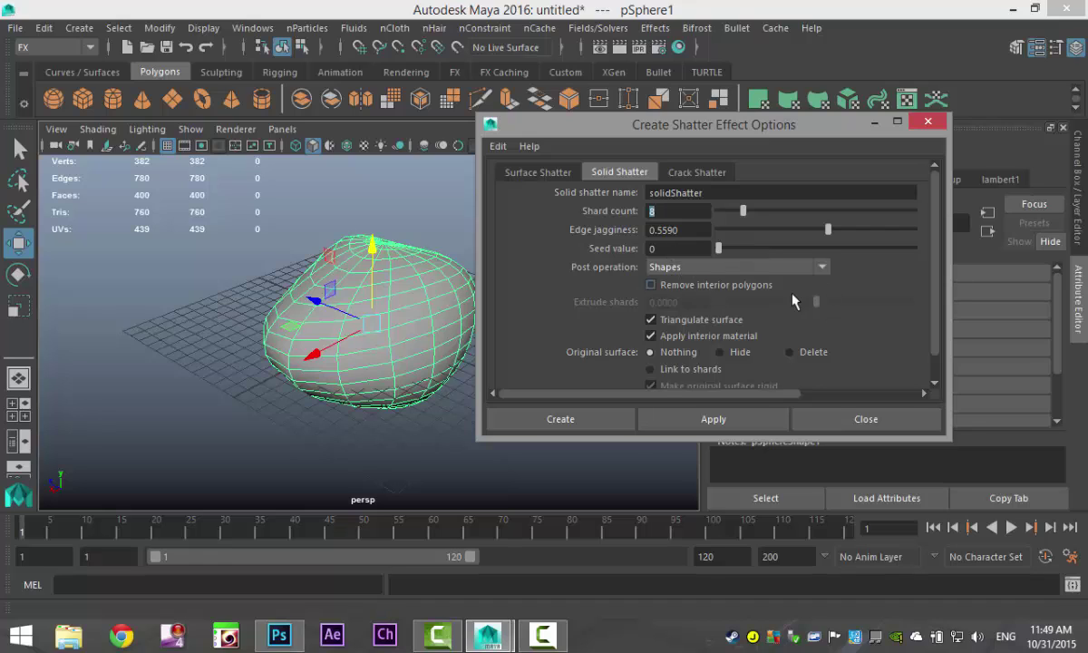
{"action": "scroll", "coordinate": [828, 278], "scroll_direction": "down", "scroll_amount": 1}
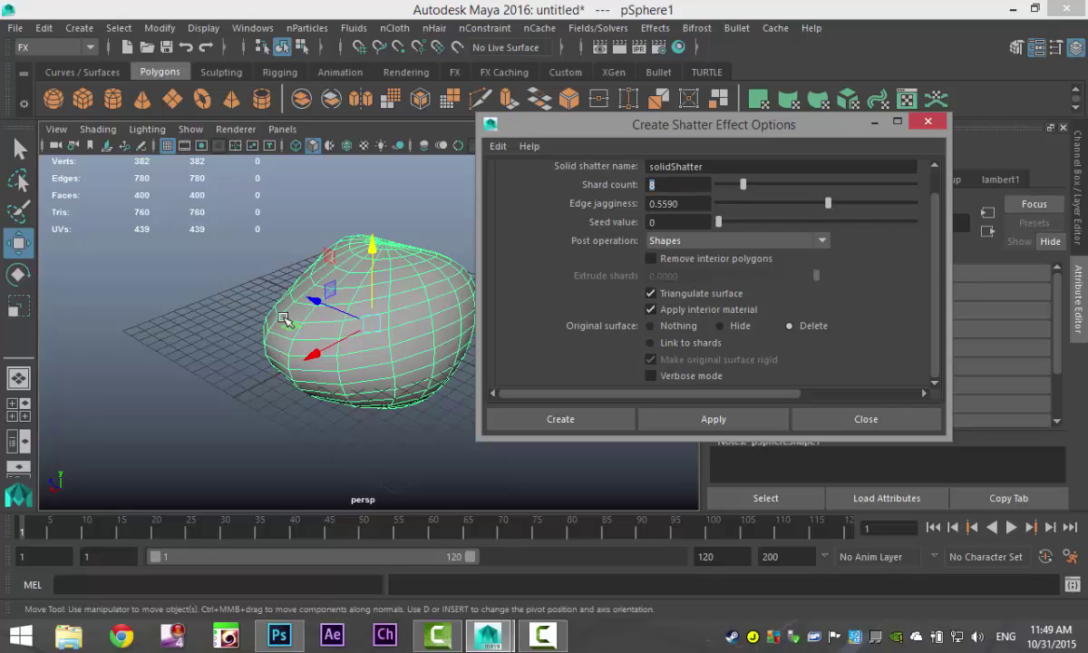
- Create the solid shatter, breaking the rock into the solidShatter1 group of shards
{"action": "left_click", "coordinate": [587, 418]}
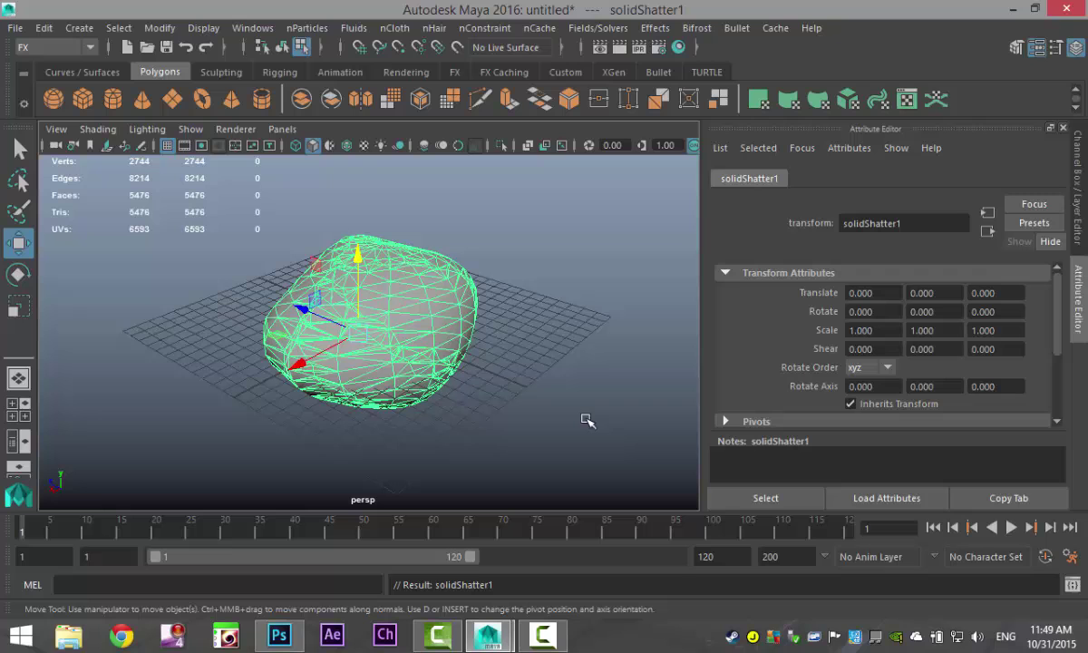
{"action": "key", "text": "alt"}
{"action": "mouse_move", "coordinate": [559, 409]}
{"action": "left_mouse_down", "text": "alt"}
{"action": "mouse_move", "coordinate": [601, 372]}
{"action": "mouse_move", "coordinate": [593, 411]}
{"action": "mouse_move", "coordinate": [542, 399]}
{"action": "left_mouse_up", "text": "alt"}
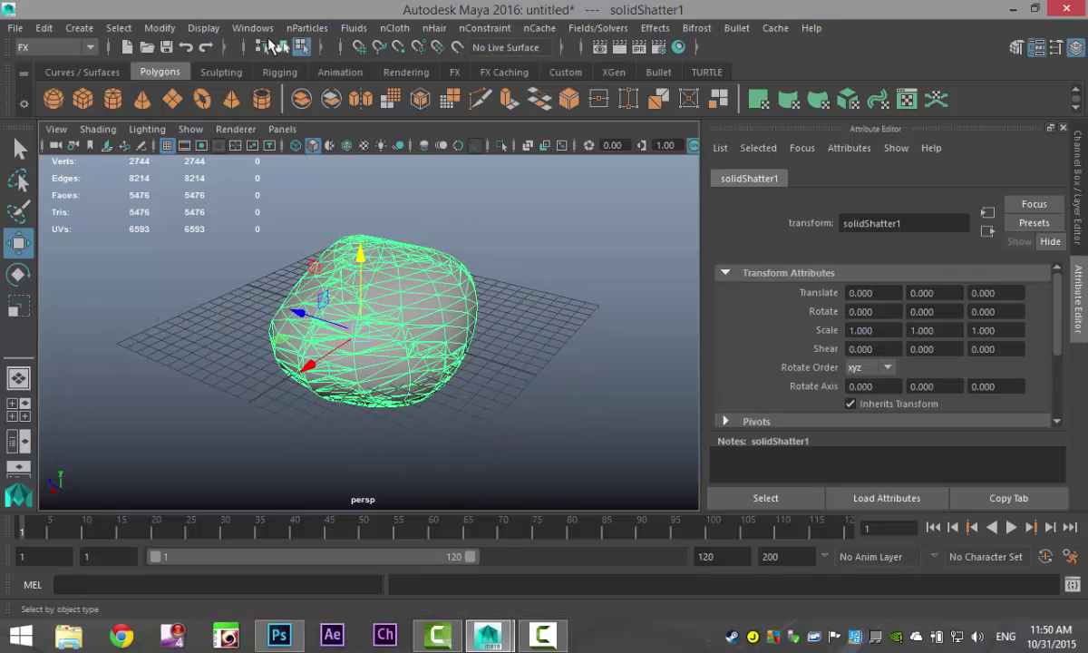
- List the shards in the Outliner by expanding solidShatter1 and select shard4
{"action": "left_click", "coordinate": [253, 28]}
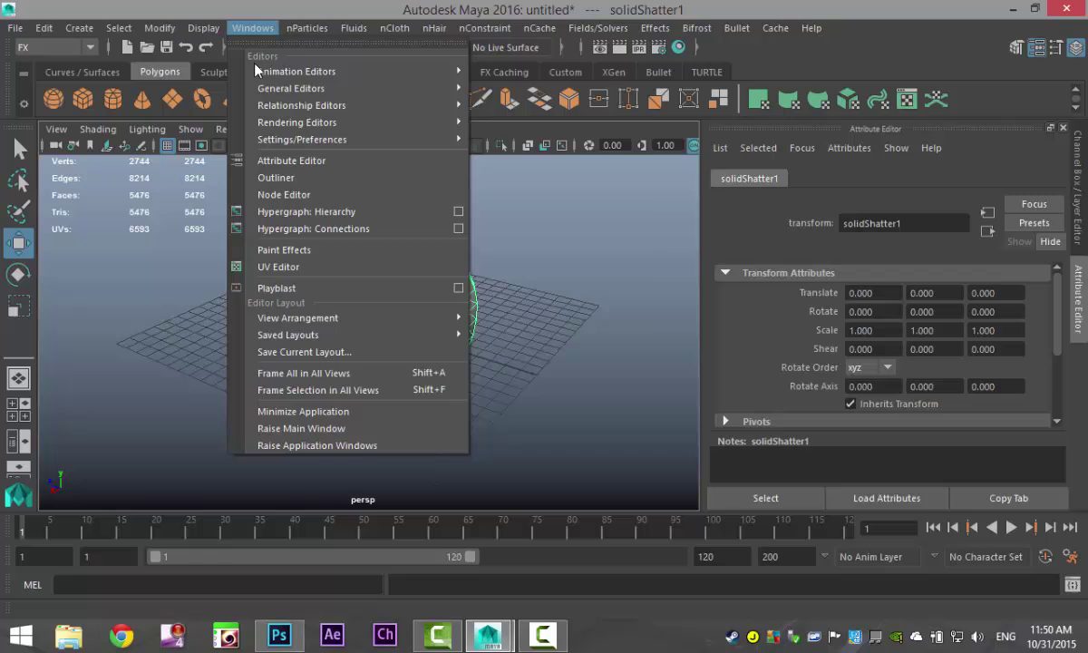
{"action": "left_click", "coordinate": [309, 177]}
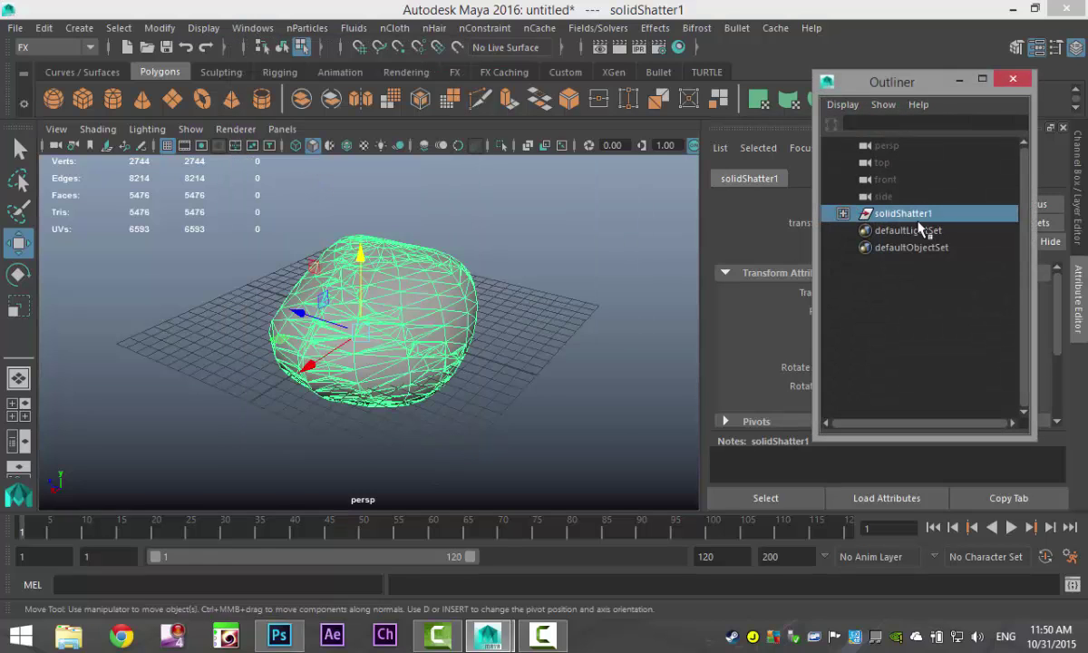
{"action": "left_click", "coordinate": [843, 213]}
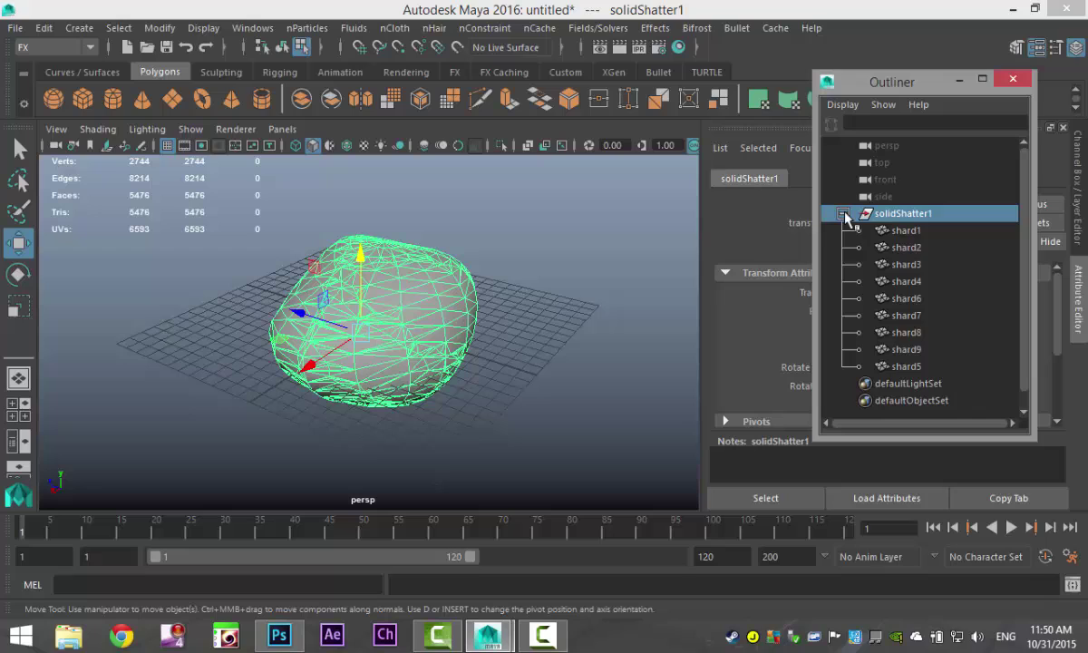
{"action": "left_click", "coordinate": [914, 248]}
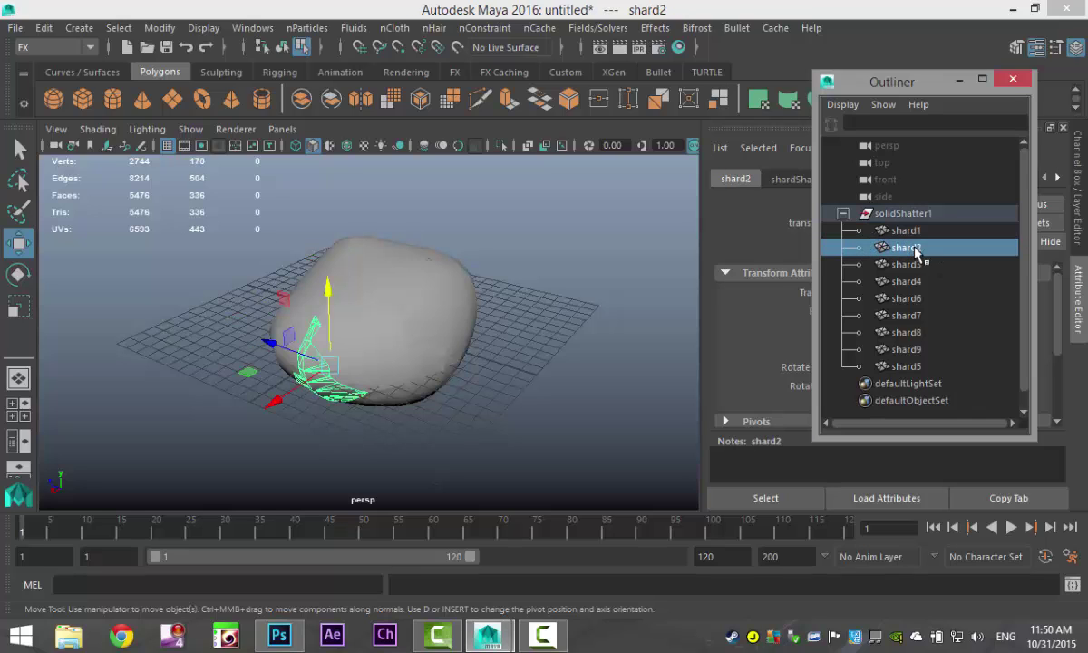
{"action": "left_click", "coordinate": [918, 267]}
{"action": "left_click", "coordinate": [916, 285]}
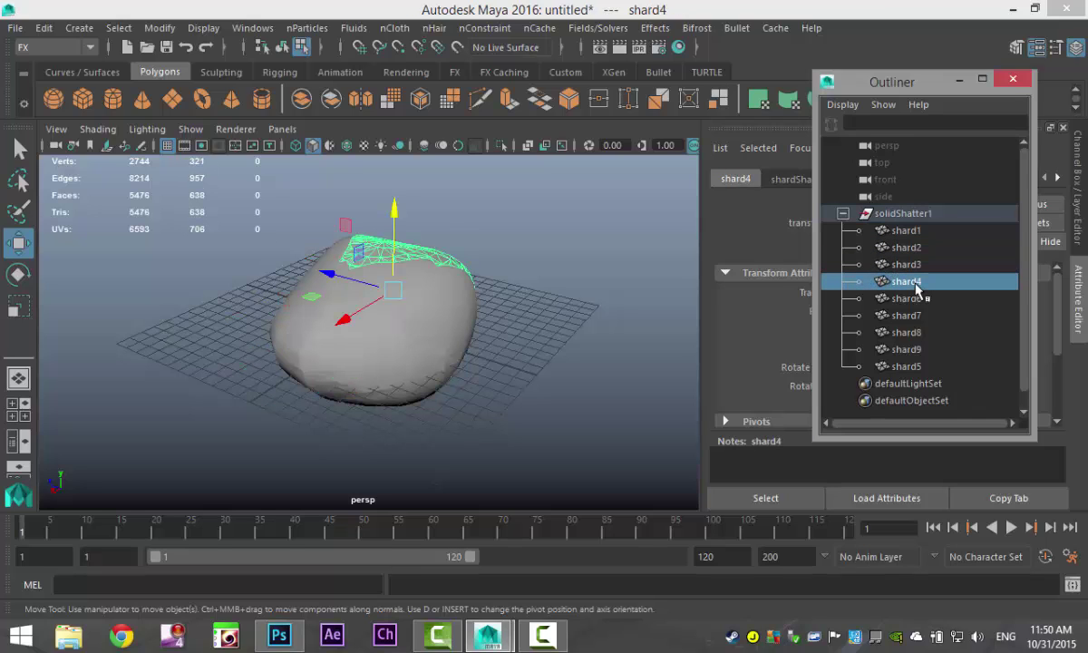
- Test-lift shard4 off the rock, then undo the move so it rests back in place
{"action": "left_click_drag", "start_coordinate": [394, 210], "coordinate": [451, 368]}
{"action": "scroll", "coordinate": [508, 369], "scroll_direction": "up", "scroll_amount": 5}
{"action": "left_click_drag", "start_coordinate": [315, 366], "coordinate": [386, 431], "text": "alt"}
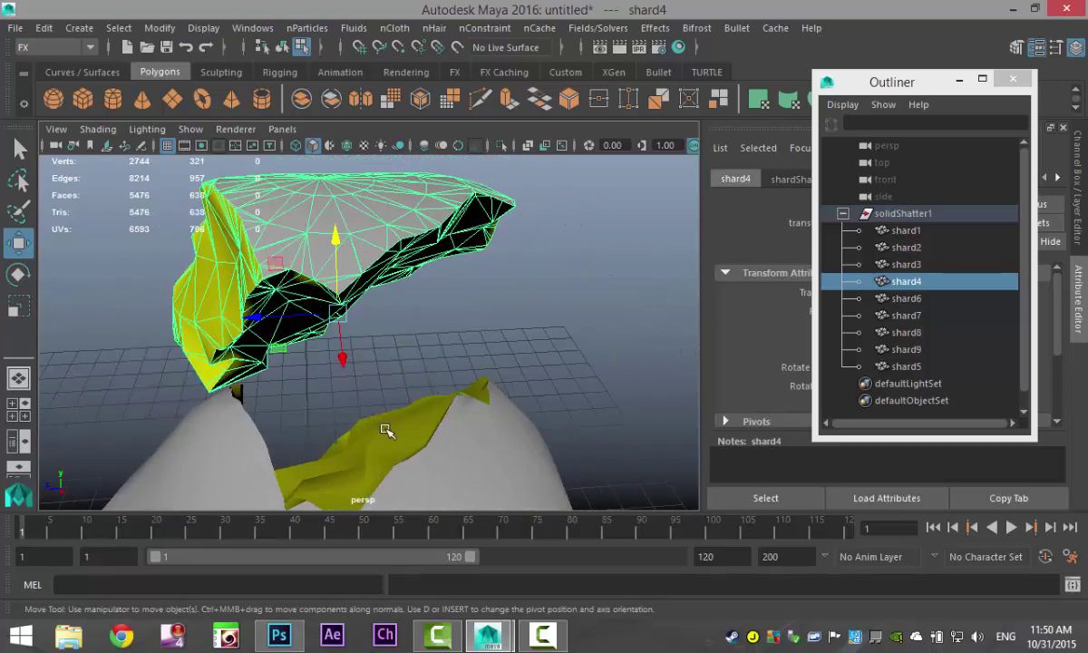
{"action": "key", "text": "ctrl+z"}
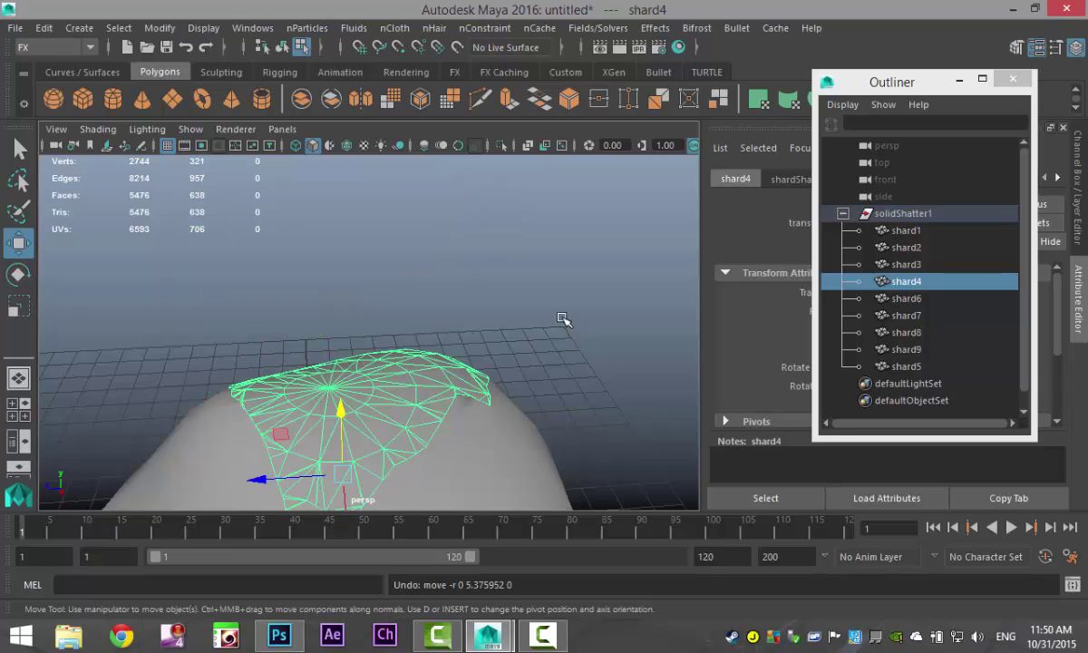
{"action": "scroll", "coordinate": [564, 316], "scroll_direction": "down", "scroll_amount": 3}
{"action": "left_click_drag", "start_coordinate": [562, 319], "coordinate": [498, 298], "text": "alt"}
{"action": "left_click_drag", "start_coordinate": [533, 357], "coordinate": [515, 321], "text": "alt"}
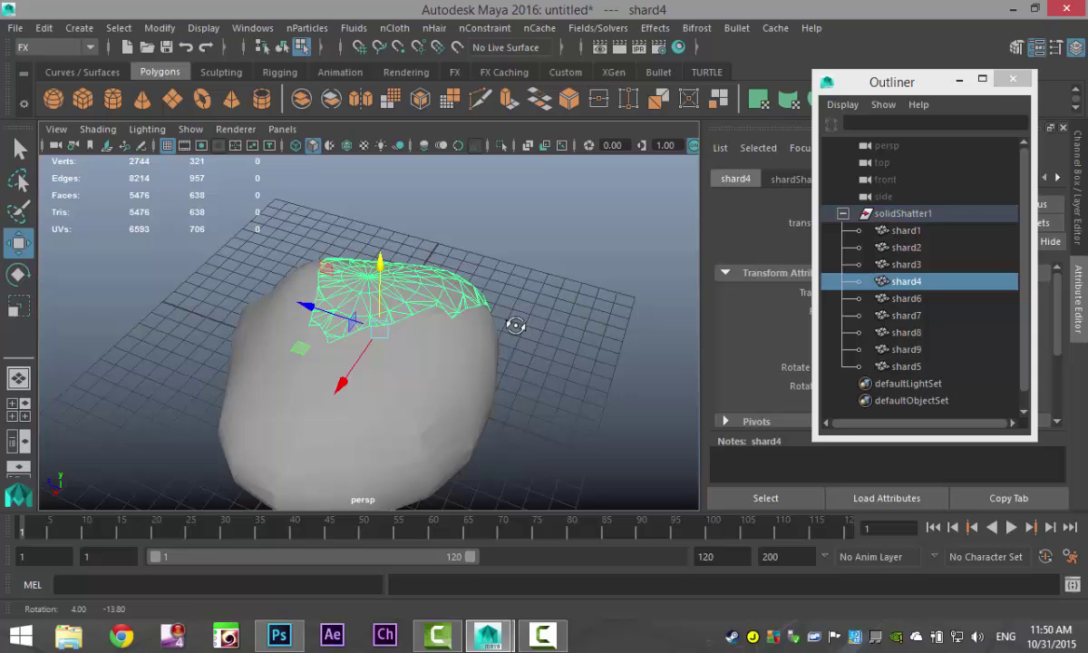
- Slide shard4 sideways away from the rock and tilt it around its Z axis
{"action": "left_click", "coordinate": [959, 83]}
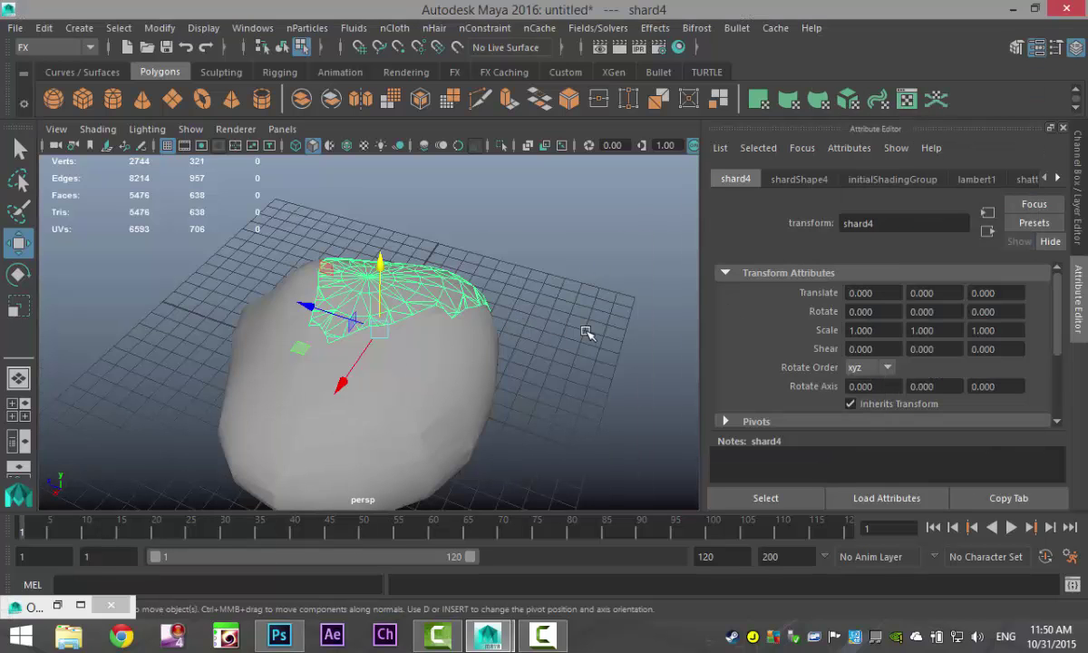
{"action": "left_click_drag", "start_coordinate": [591, 274], "coordinate": [514, 349], "text": "alt"}
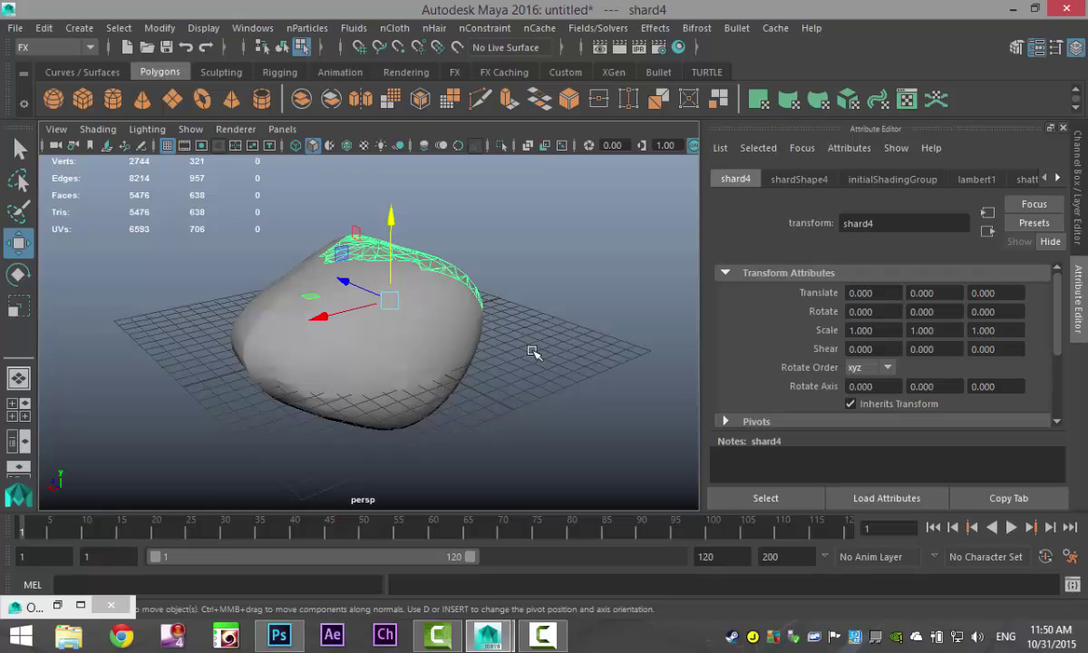
{"action": "left_click_drag", "start_coordinate": [515, 400], "coordinate": [410, 454], "text": "alt"}
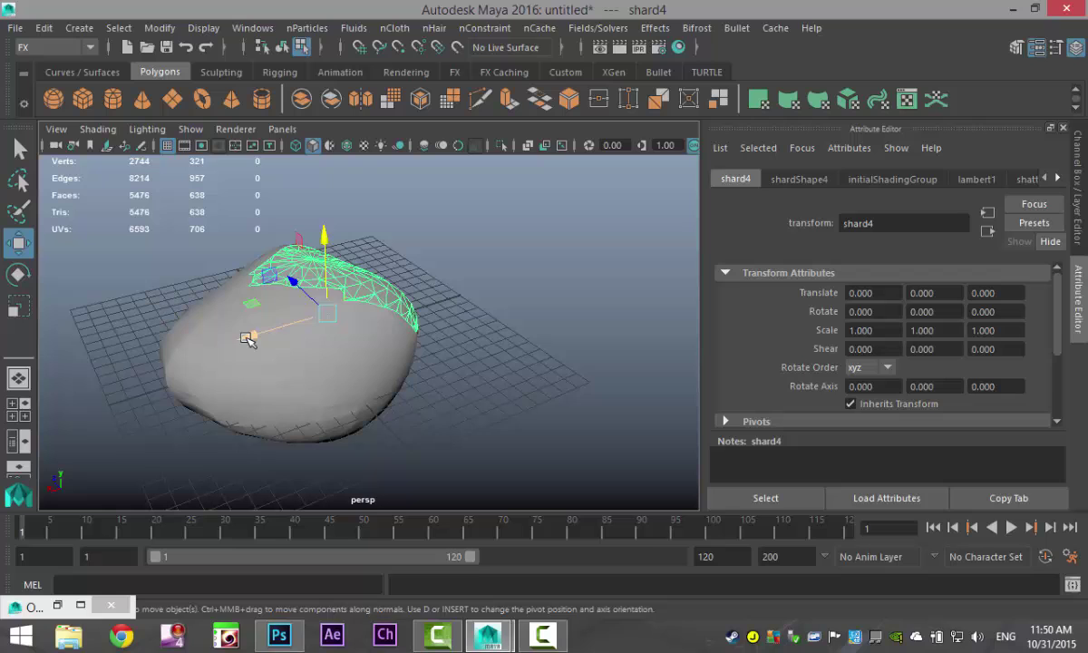
{"action": "left_click_drag", "start_coordinate": [272, 332], "coordinate": [422, 306]}
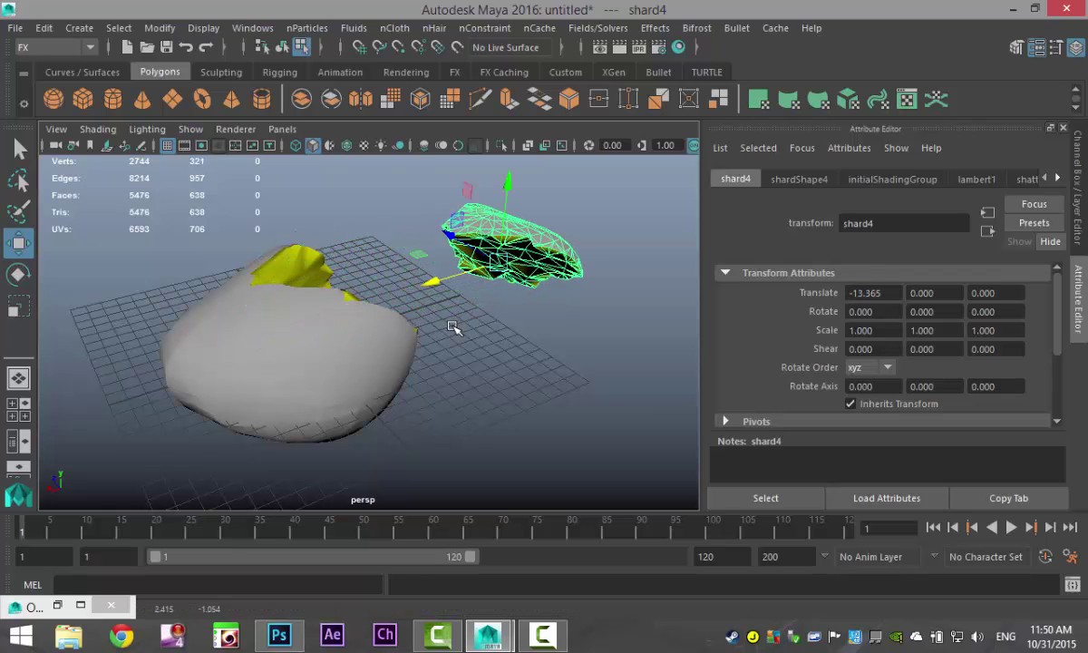
{"action": "key", "text": "e"}
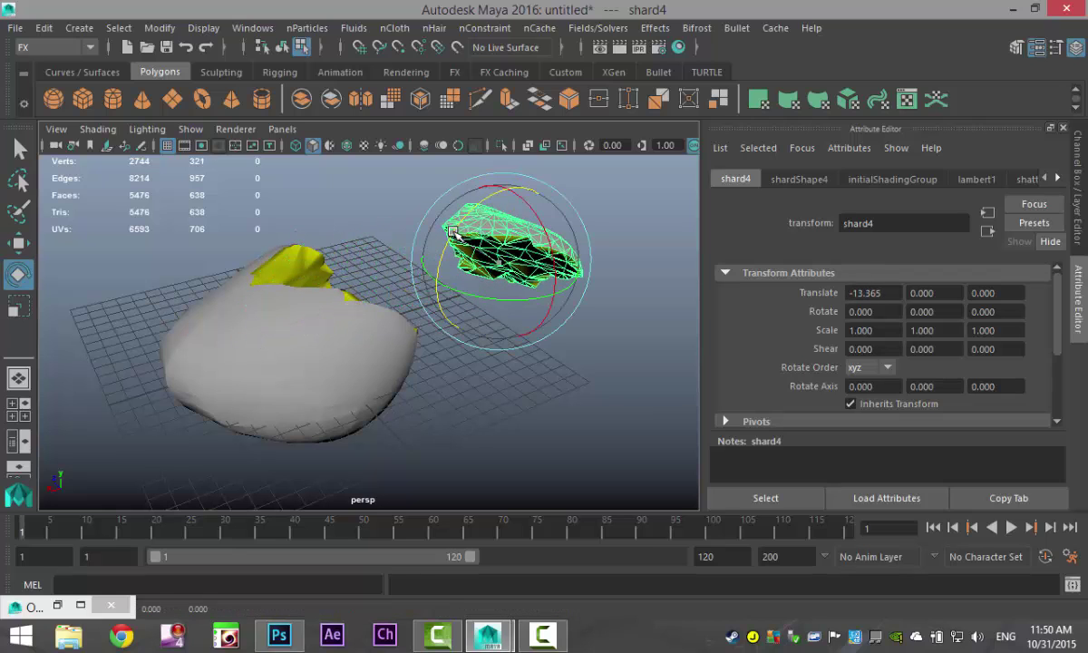
{"action": "left_click_drag", "start_coordinate": [508, 190], "coordinate": [576, 175]}
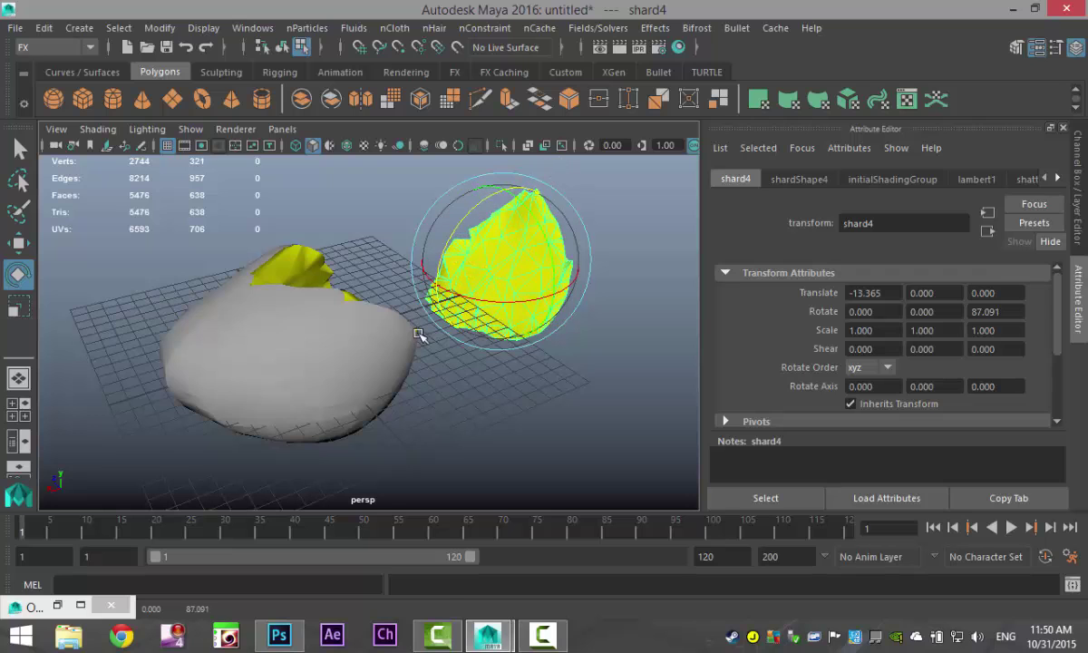
- Push shard6 out along Z and lift shard3 straight up to Y 9.126
{"action": "left_click_drag", "start_coordinate": [412, 412], "coordinate": [354, 380], "text": "alt"}
{"action": "right_click", "coordinate": [343, 375]}
{"action": "left_click", "coordinate": [423, 66]}
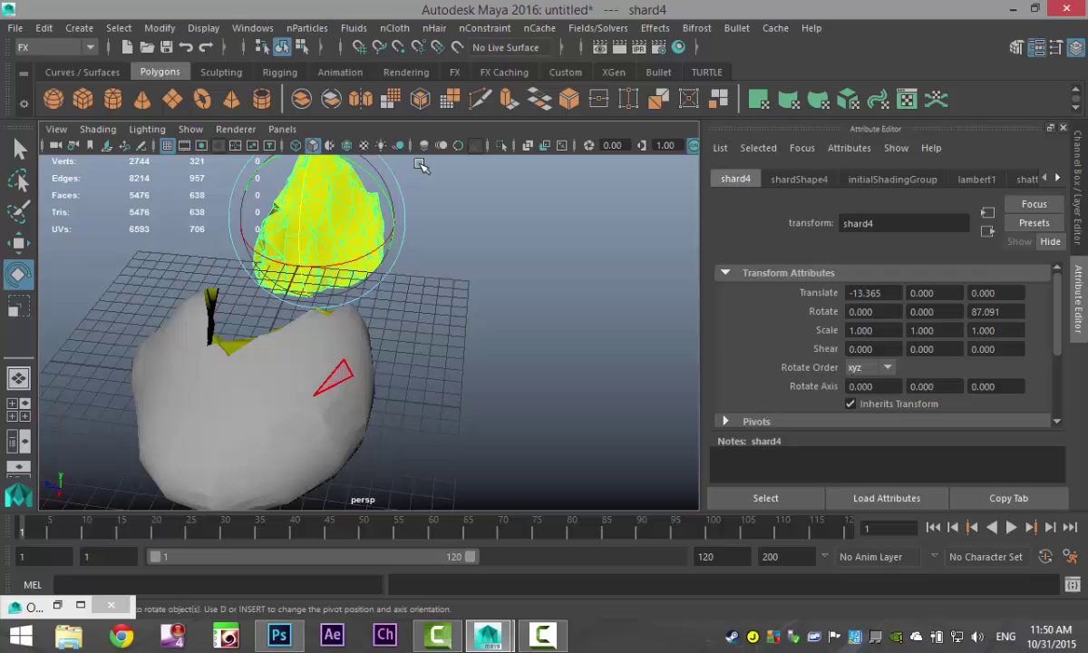
{"action": "key", "text": "w"}
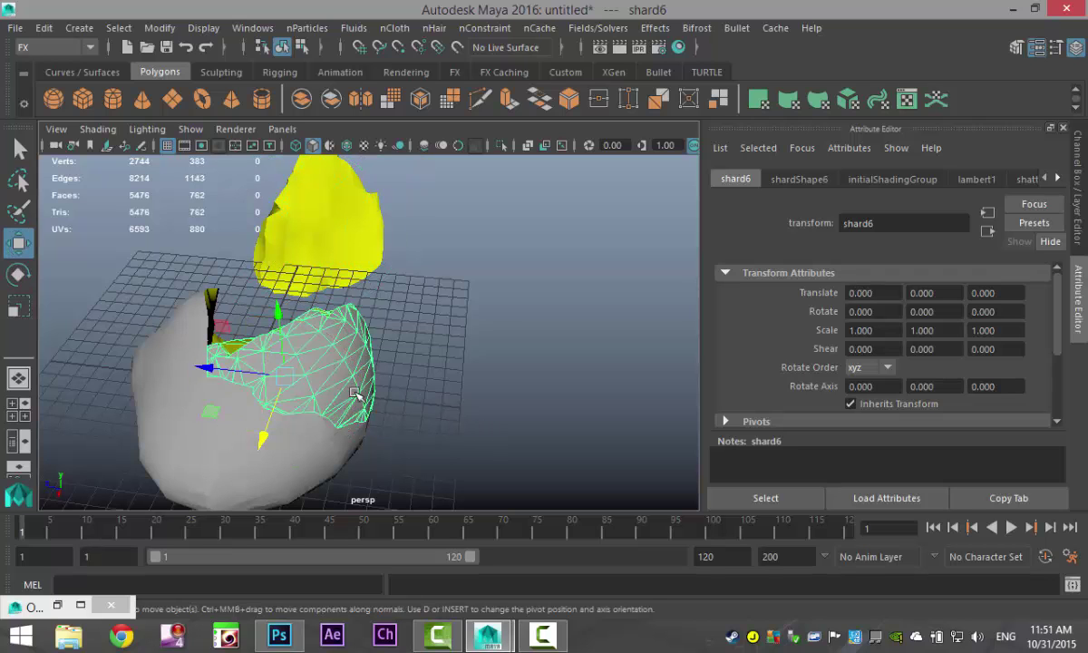
{"action": "left_click_drag", "start_coordinate": [215, 367], "coordinate": [36, 362]}
{"action": "left_click", "coordinate": [245, 362]}
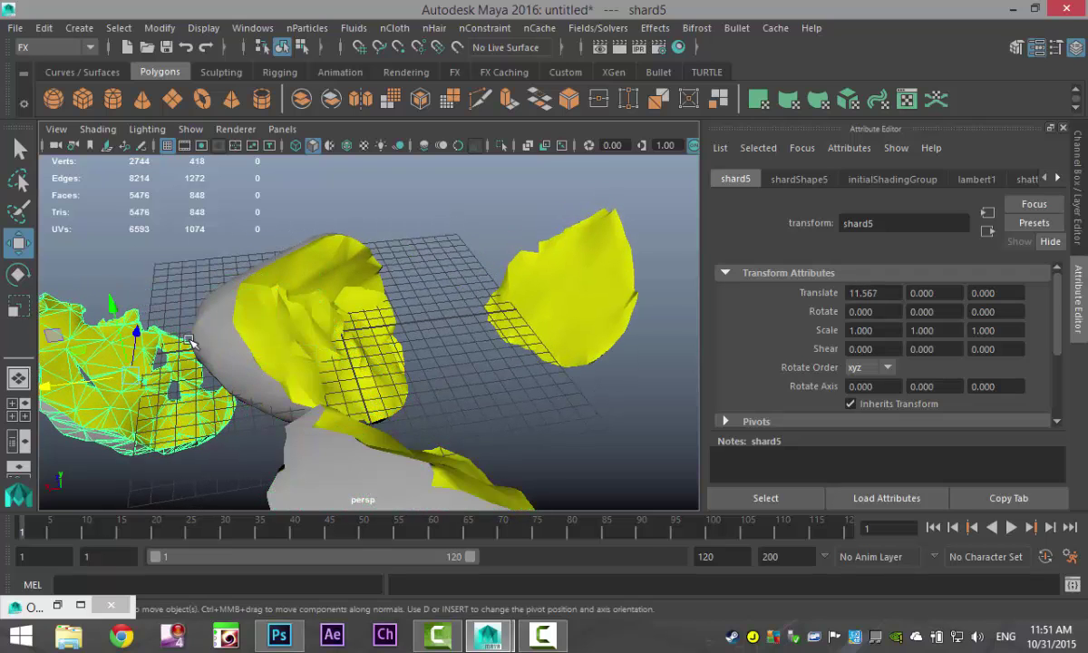
{"action": "left_click", "coordinate": [263, 370]}
{"action": "left_click_drag", "start_coordinate": [306, 298], "coordinate": [304, 145]}
- Frame shard1 and move it outward along Z
{"action": "left_click_drag", "start_coordinate": [209, 300], "coordinate": [181, 399], "text": "alt"}
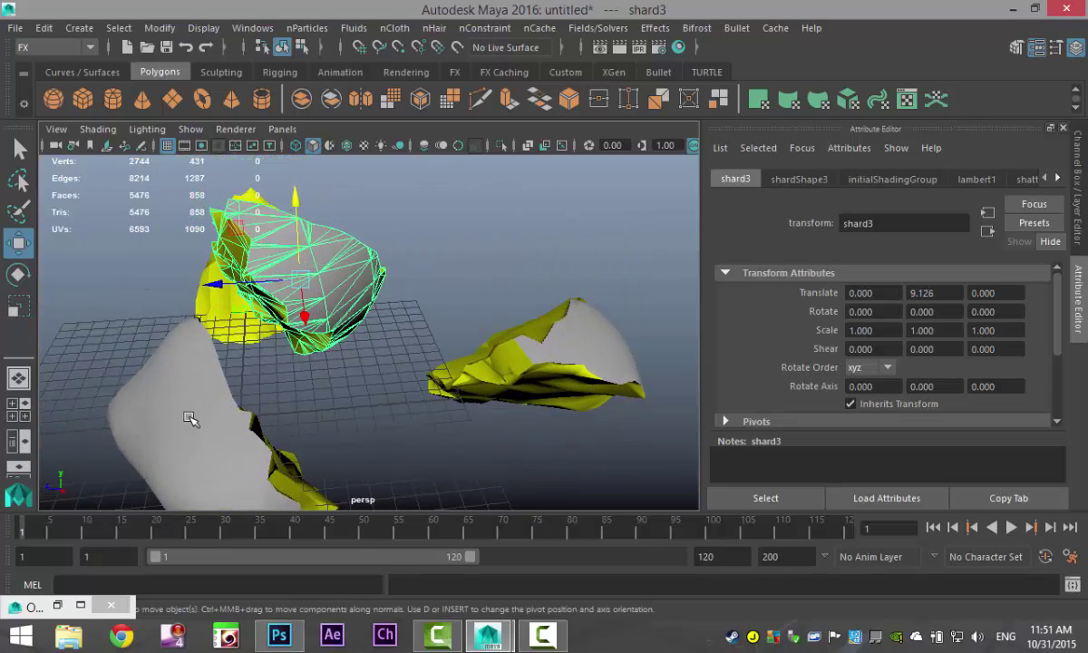
{"action": "left_click", "coordinate": [182, 399]}
{"action": "key", "text": "f"}
{"action": "left_click_drag", "start_coordinate": [291, 293], "coordinate": [91, 304]}
{"action": "left_click_drag", "start_coordinate": [313, 374], "coordinate": [372, 408], "text": "alt"}
{"action": "key", "text": "f"}
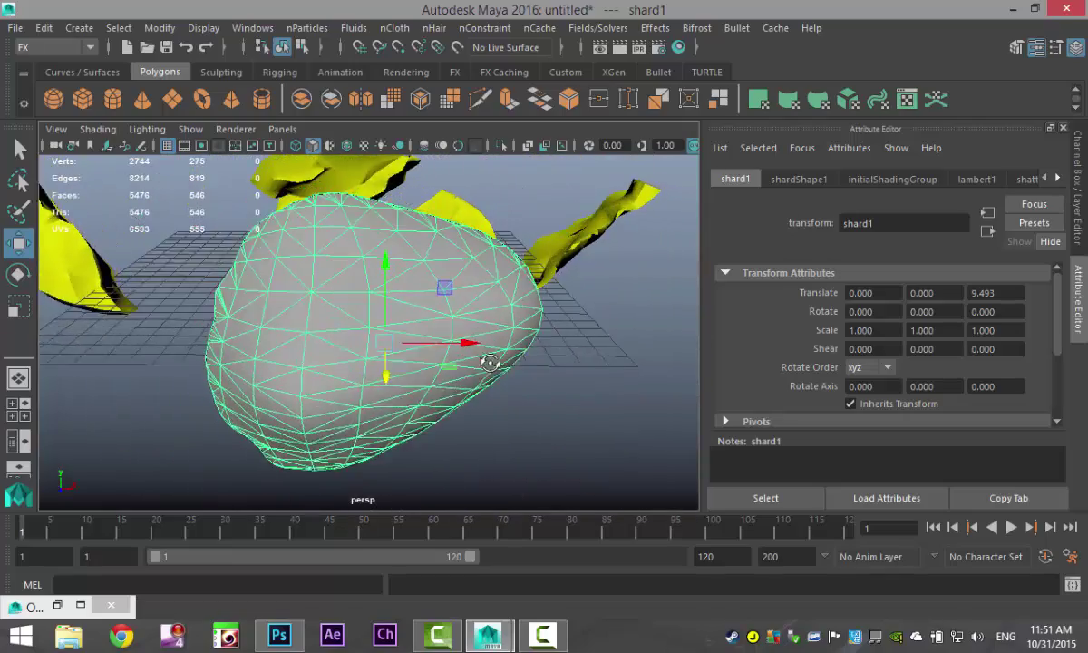
{"action": "scroll", "coordinate": [493, 365], "scroll_direction": "down", "scroll_amount": 5}
{"action": "left_click_drag", "start_coordinate": [517, 377], "coordinate": [486, 418], "text": "alt"}
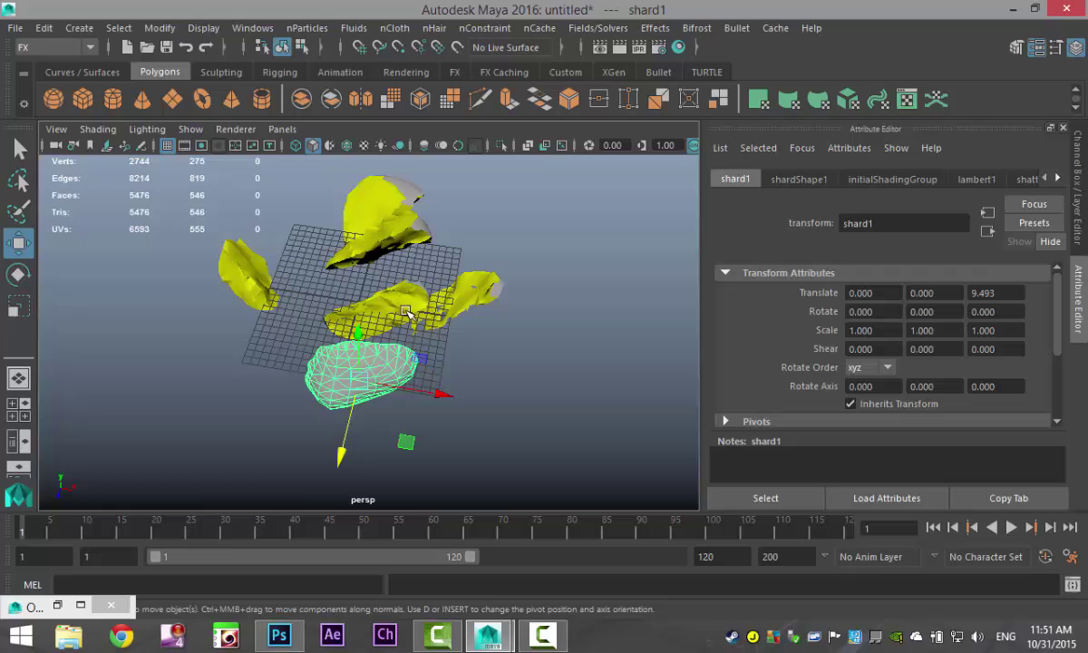
- Move shard7 out along Z and shard2 out along X to 16.003
{"action": "left_click", "coordinate": [438, 311]}
{"action": "left_click_drag", "start_coordinate": [430, 328], "coordinate": [600, 359], "text": "alt"}
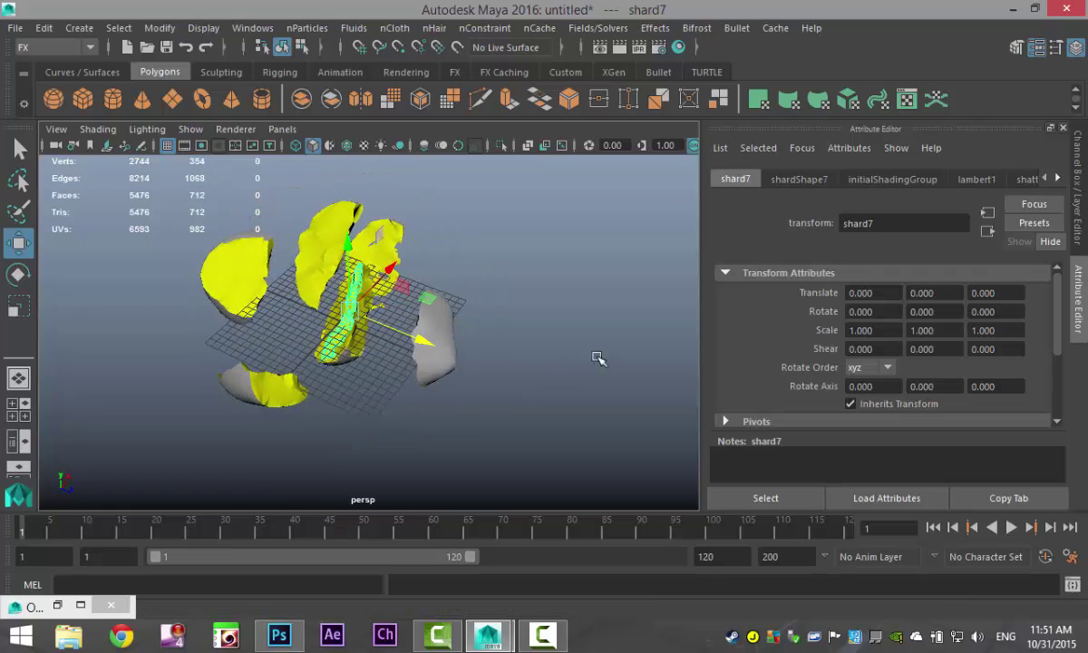
{"action": "left_click_drag", "start_coordinate": [433, 349], "coordinate": [598, 409]}
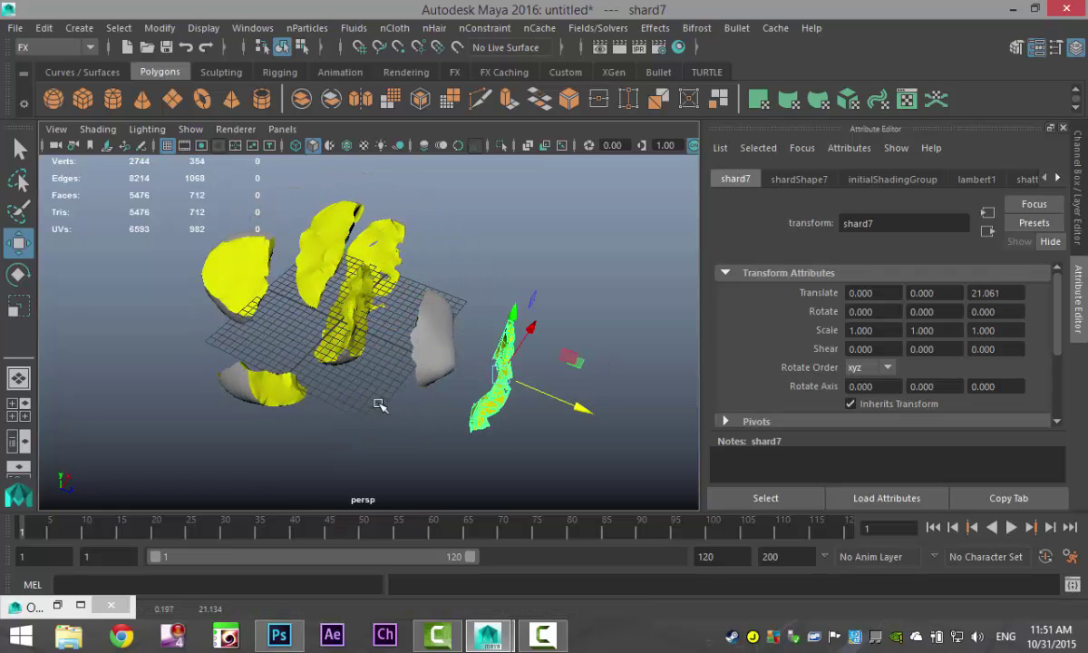
{"action": "left_click_drag", "start_coordinate": [380, 405], "coordinate": [312, 394], "text": "alt"}
{"action": "left_click", "coordinate": [241, 340]}
{"action": "left_click_drag", "start_coordinate": [240, 340], "coordinate": [389, 374], "text": "alt"}
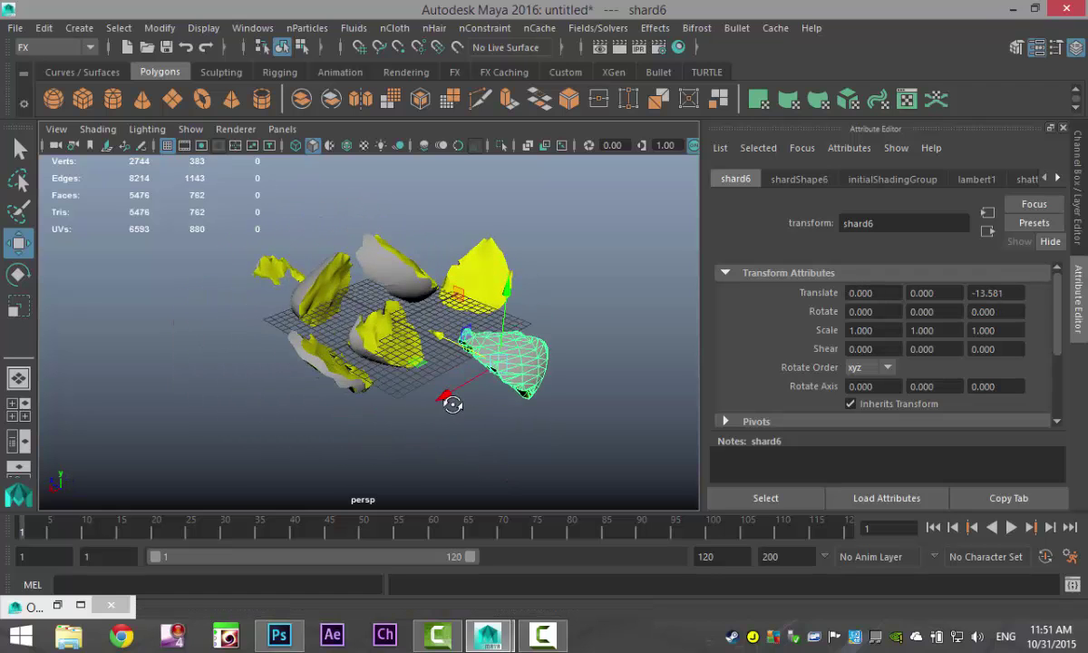
{"action": "left_click", "coordinate": [397, 370]}
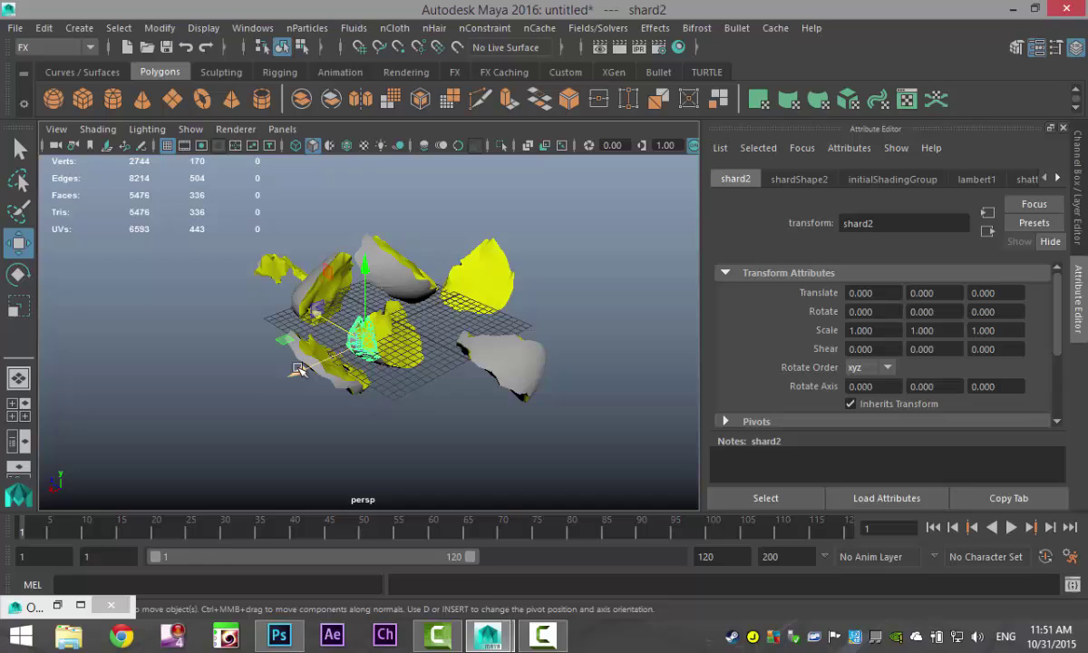
{"action": "left_click_drag", "start_coordinate": [300, 369], "coordinate": [180, 451]}
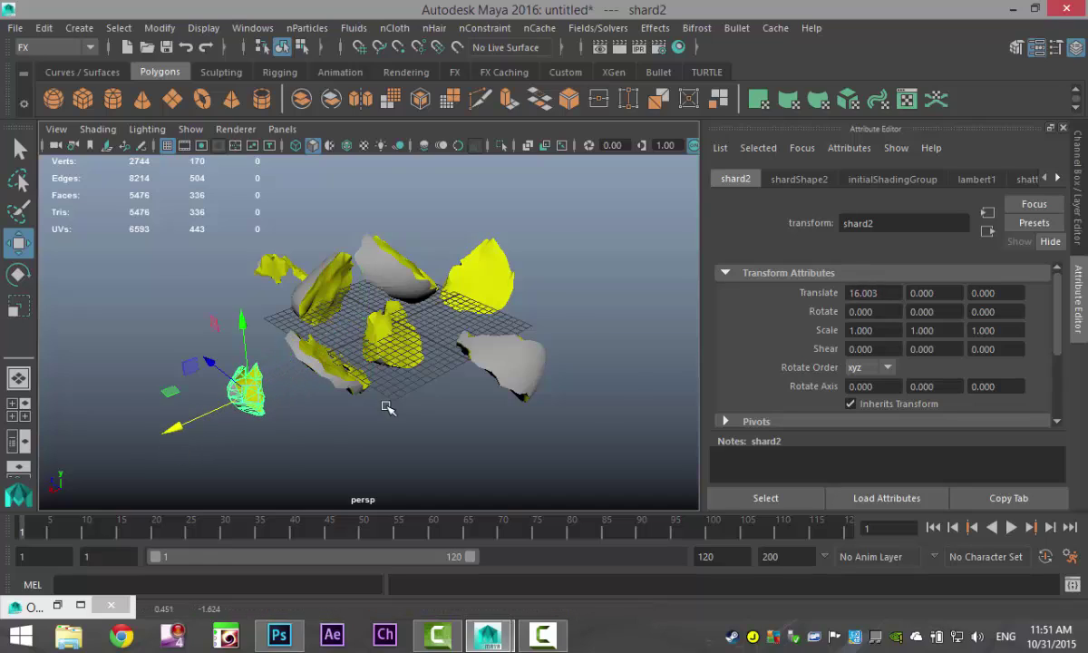
{"action": "left_click_drag", "start_coordinate": [387, 408], "coordinate": [335, 295], "text": "alt"}
- Select shard3 and inspect its lambert1 material settings
{"action": "left_click", "coordinate": [311, 319]}
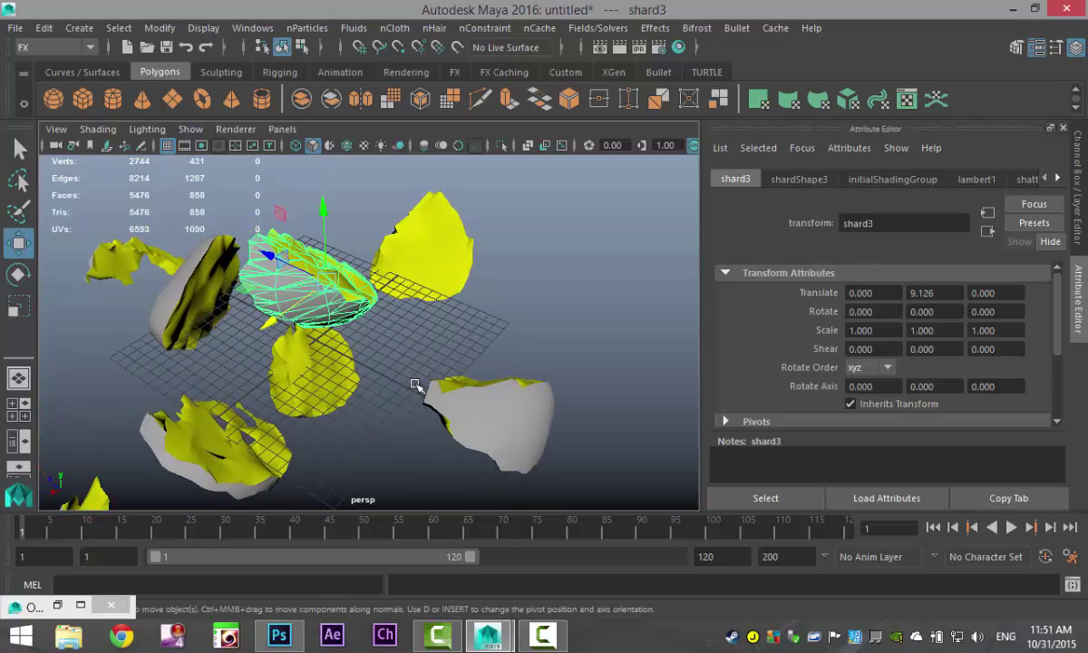
{"action": "left_click_drag", "start_coordinate": [414, 385], "coordinate": [417, 357], "text": "alt"}
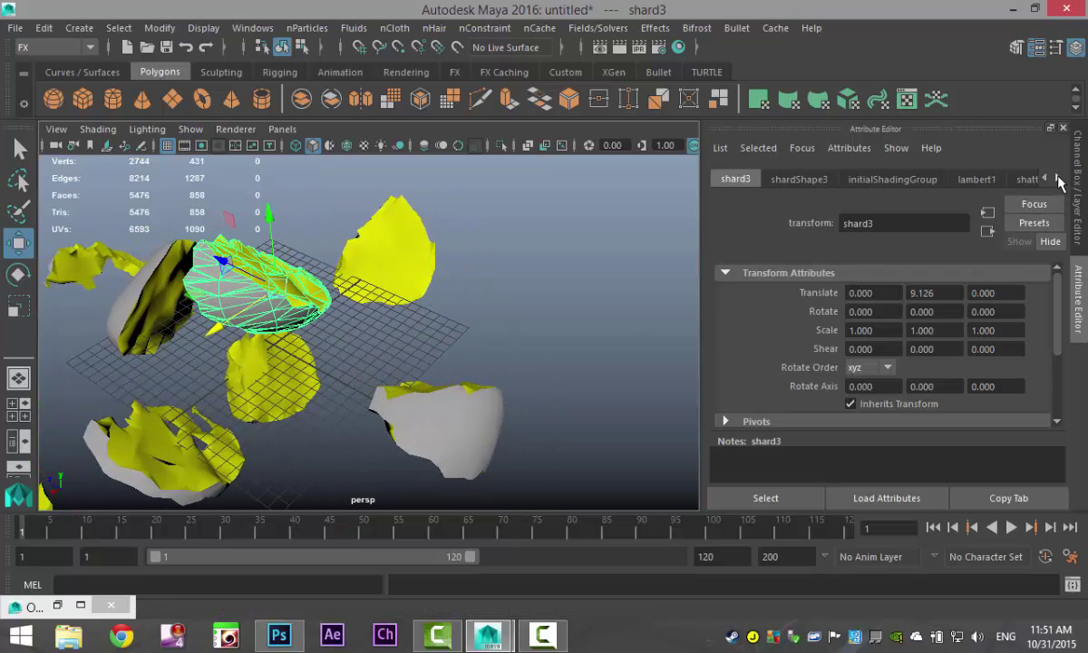
{"action": "left_click", "coordinate": [1058, 180]}
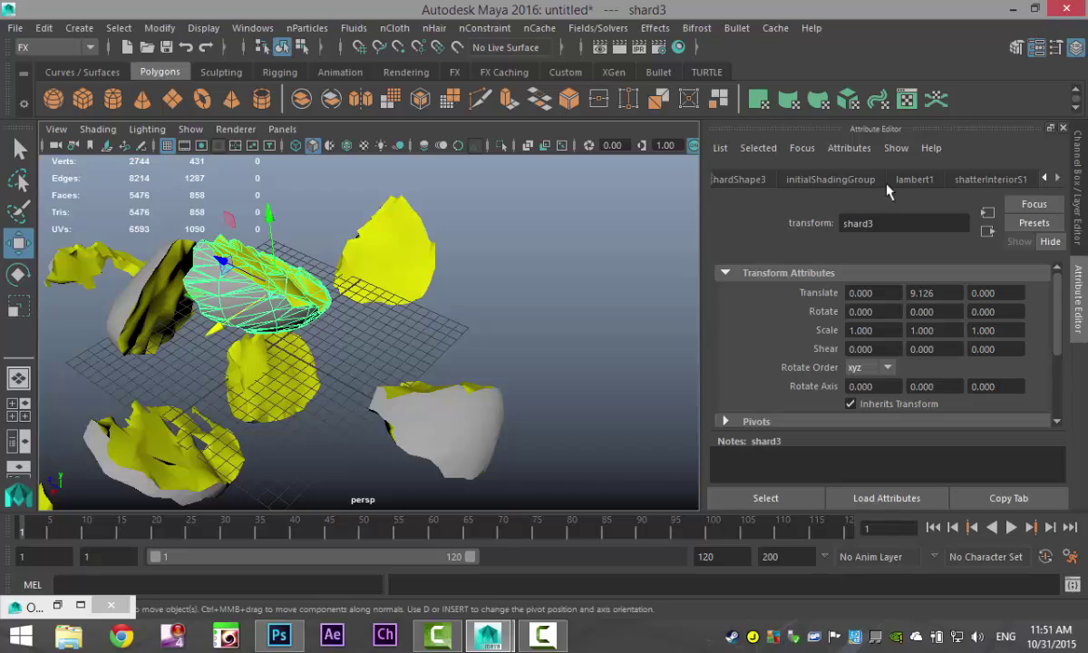
{"action": "left_click", "coordinate": [915, 179]}
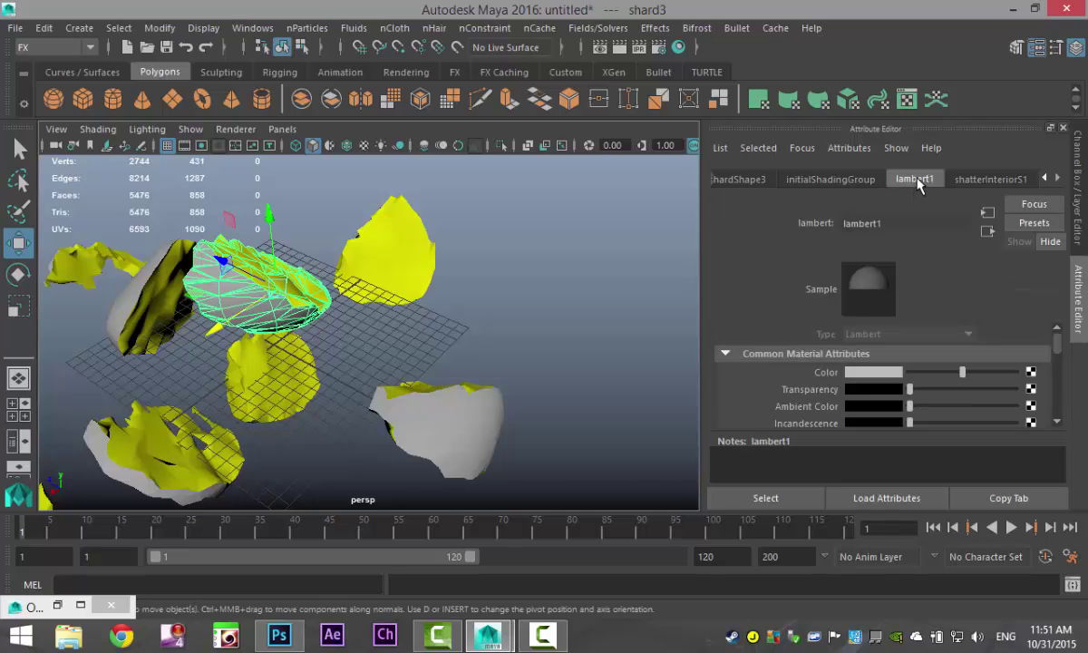
{"action": "scroll", "coordinate": [912, 367], "scroll_direction": "down", "scroll_amount": 10}
{"action": "scroll", "coordinate": [913, 369], "scroll_direction": "up", "scroll_amount": 10}
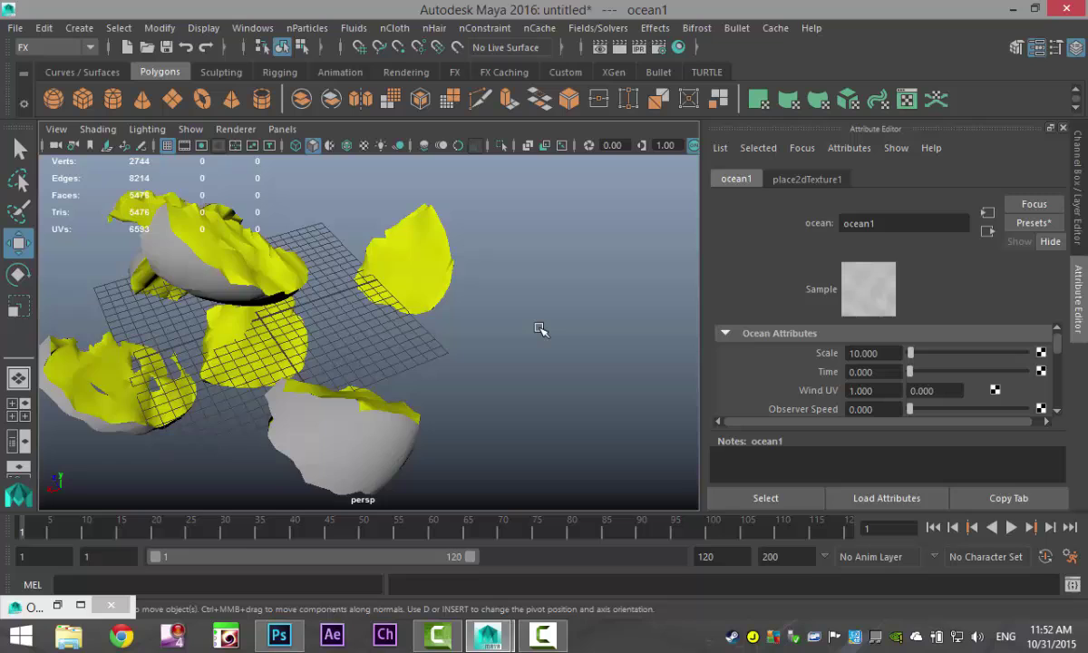
- Marquee-select all the shards and bring up the Assign New Material list
{"action": "right_click_drag", "start_coordinate": [540, 329], "coordinate": [235, 304], "text": "alt"}
{"action": "left_click_drag", "start_coordinate": [161, 257], "coordinate": [442, 444]}
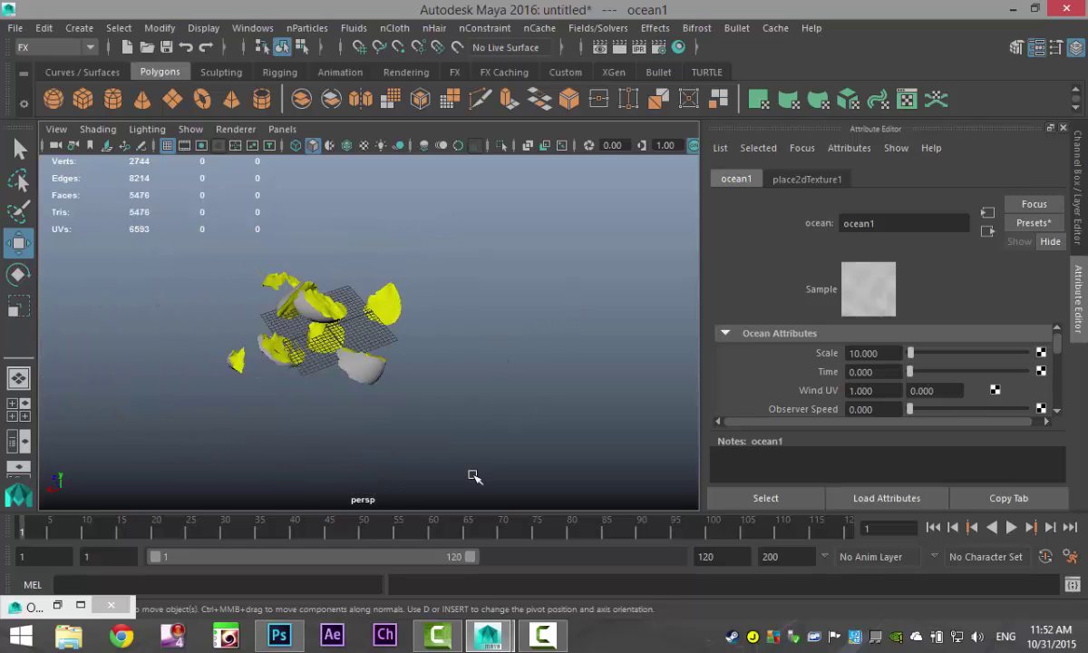
{"action": "right_click_drag", "start_coordinate": [322, 312], "coordinate": [353, 513]}
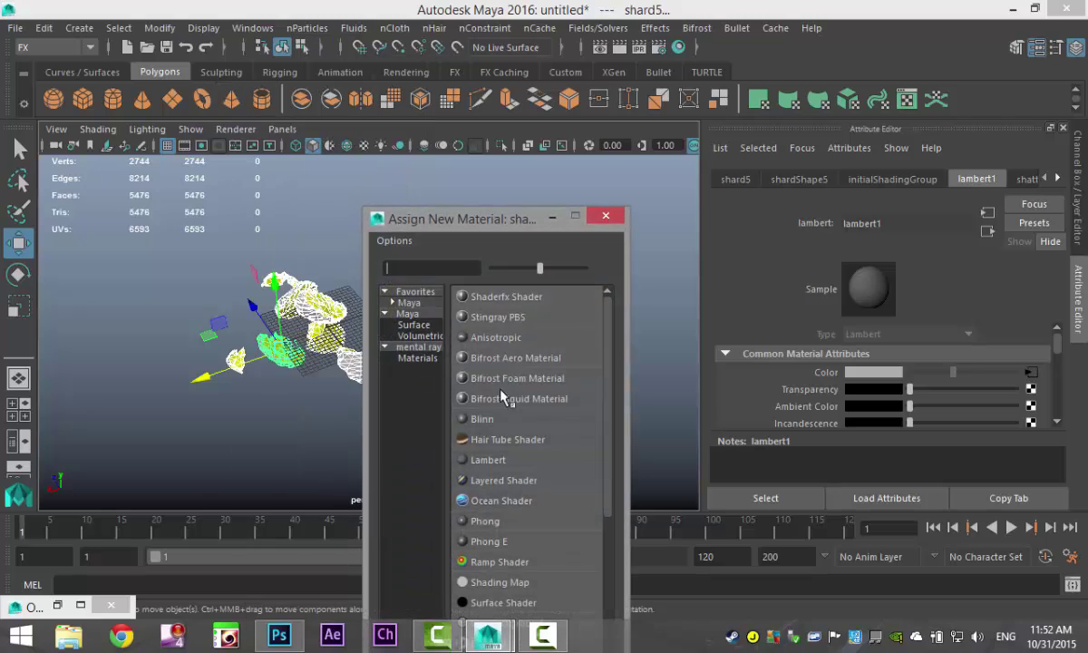
- Filter the material types by 'la' and assign a new Lambert to the shards
{"action": "left_click", "coordinate": [423, 270]}
{"action": "type", "text": "la"}
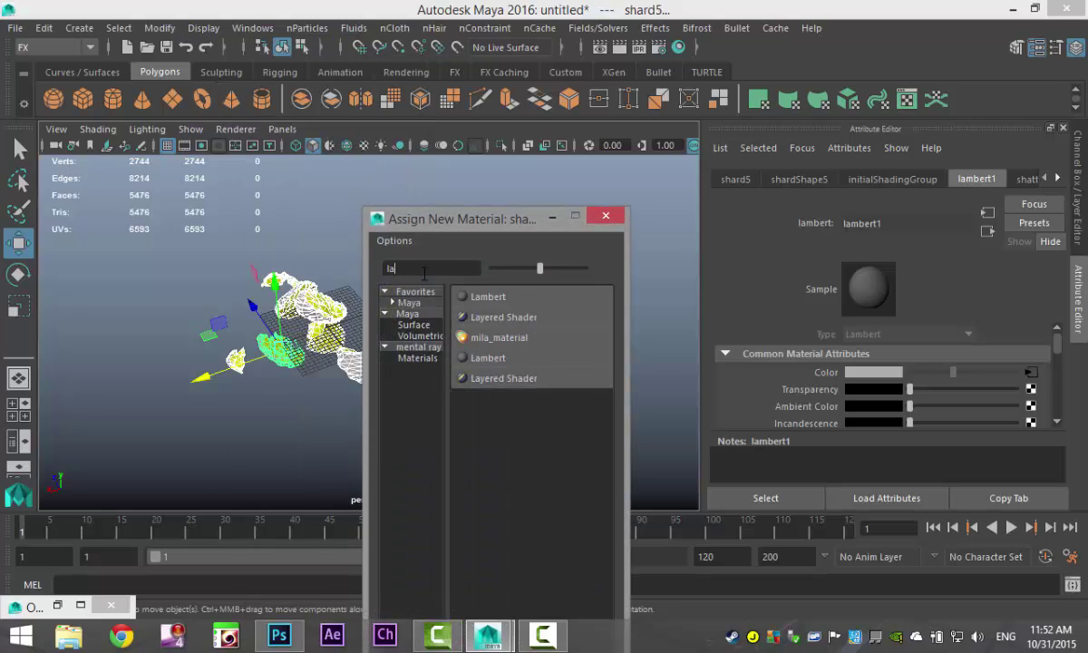
{"action": "left_click", "coordinate": [522, 301]}
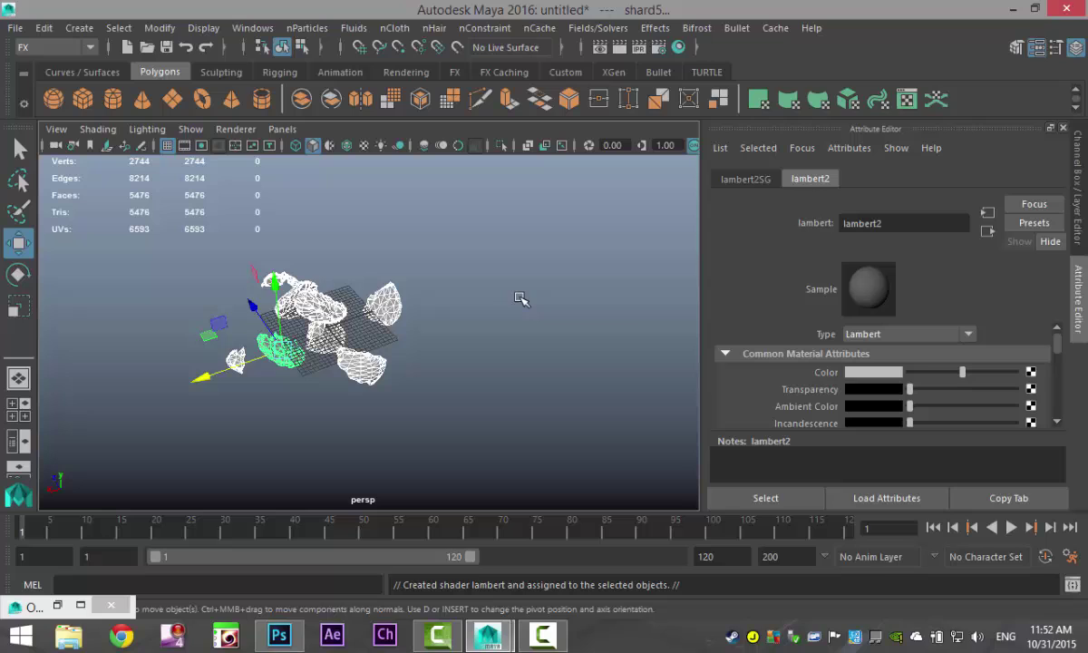
- Map the Lambert's Color to a File texture loading Desktop/rock texture.jpg
{"action": "left_click", "coordinate": [1031, 372]}
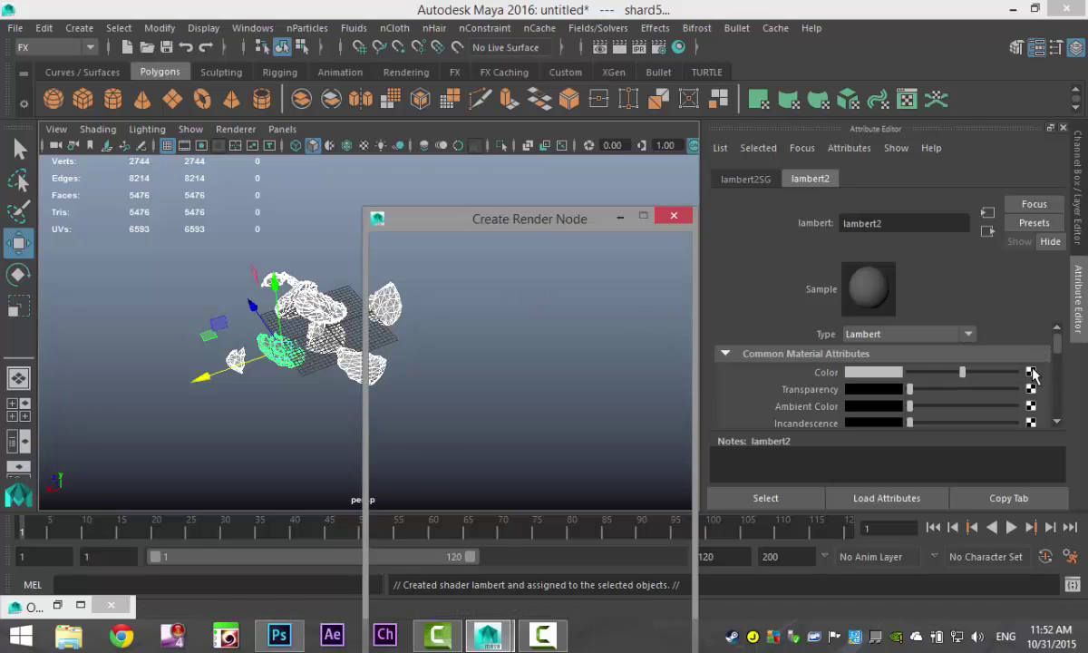
{"action": "left_click", "coordinate": [428, 269]}
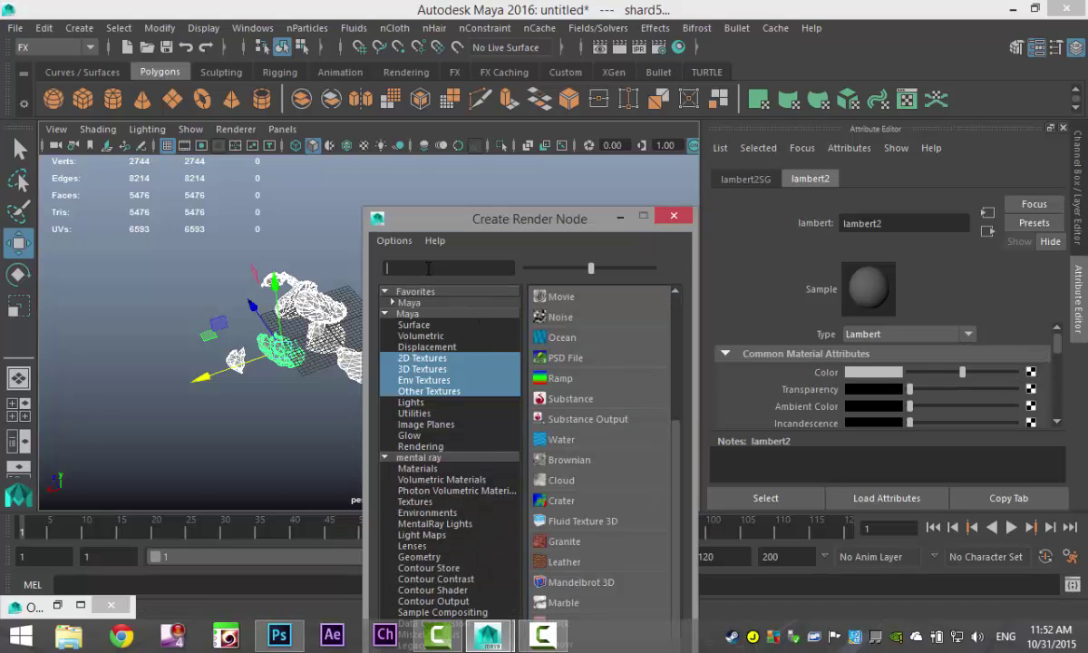
{"action": "type", "text": "file"}
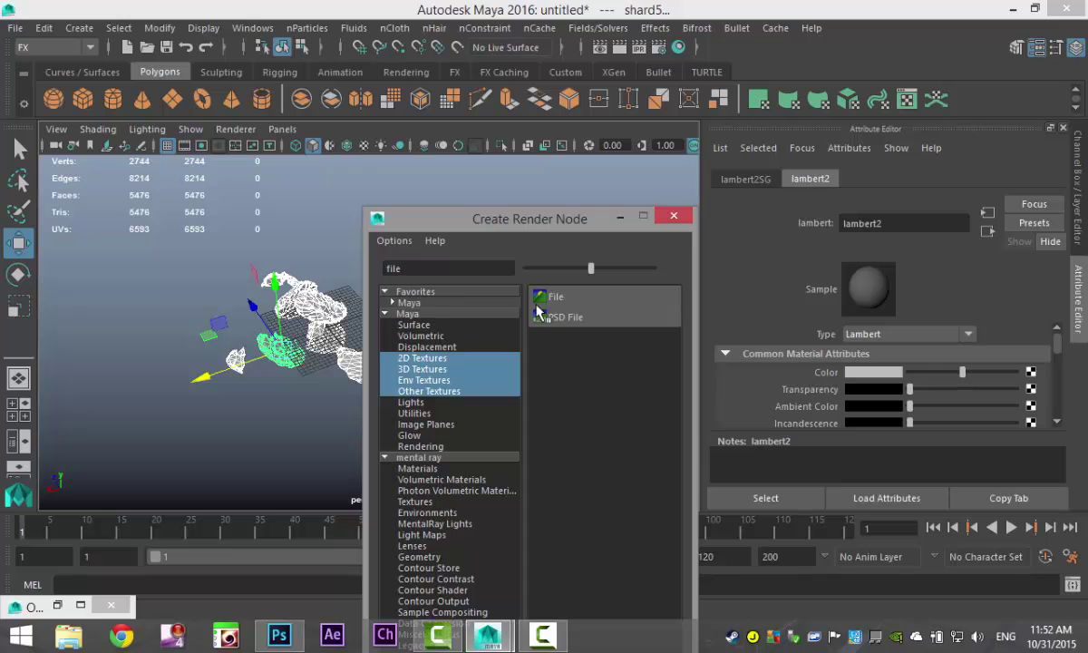
{"action": "left_click", "coordinate": [544, 297]}
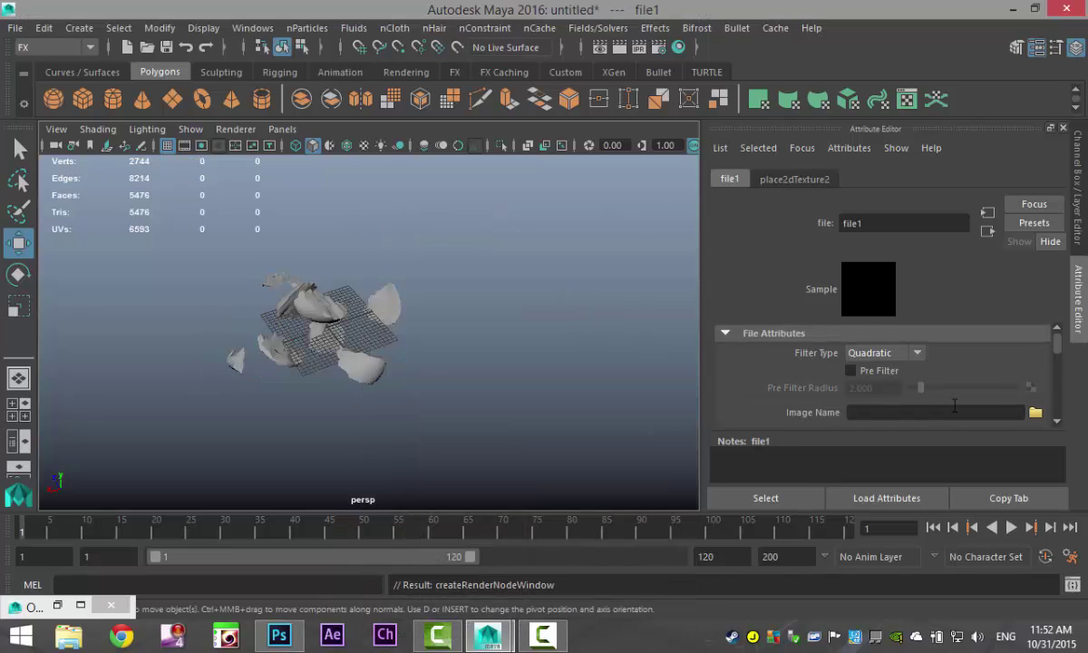
{"action": "left_click", "coordinate": [1034, 413]}
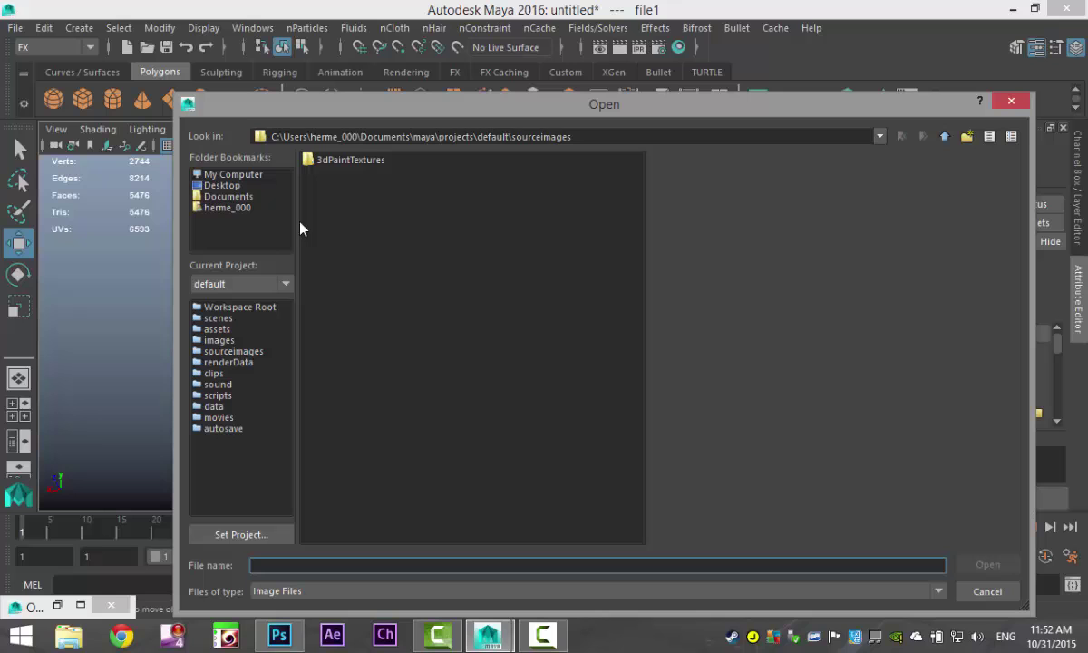
{"action": "left_click", "coordinate": [223, 186]}
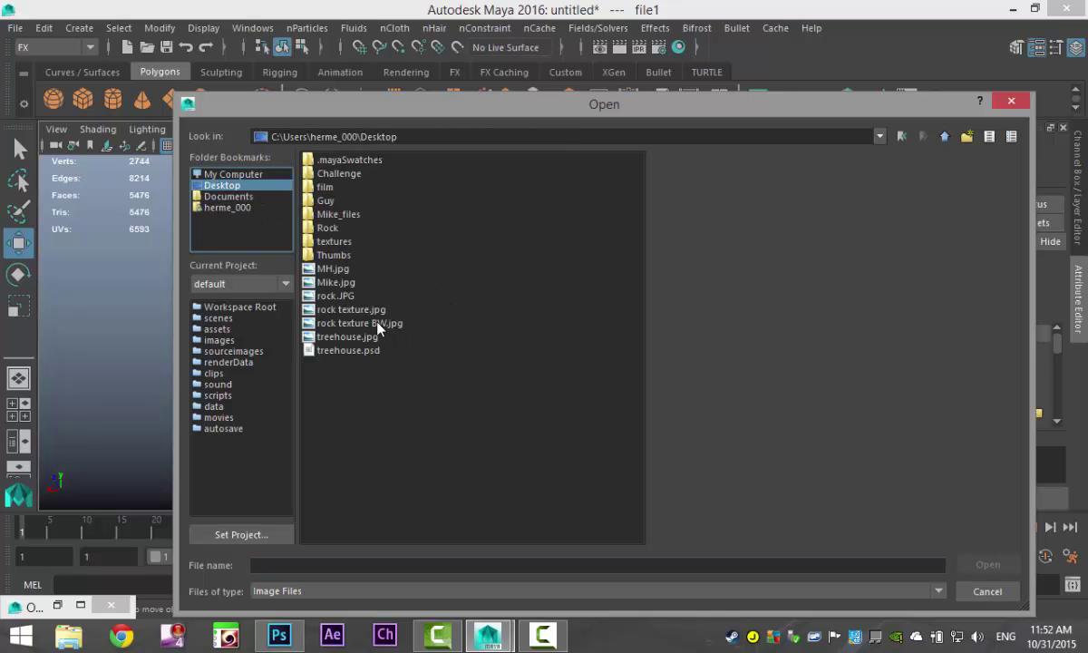
{"action": "left_click", "coordinate": [352, 310]}
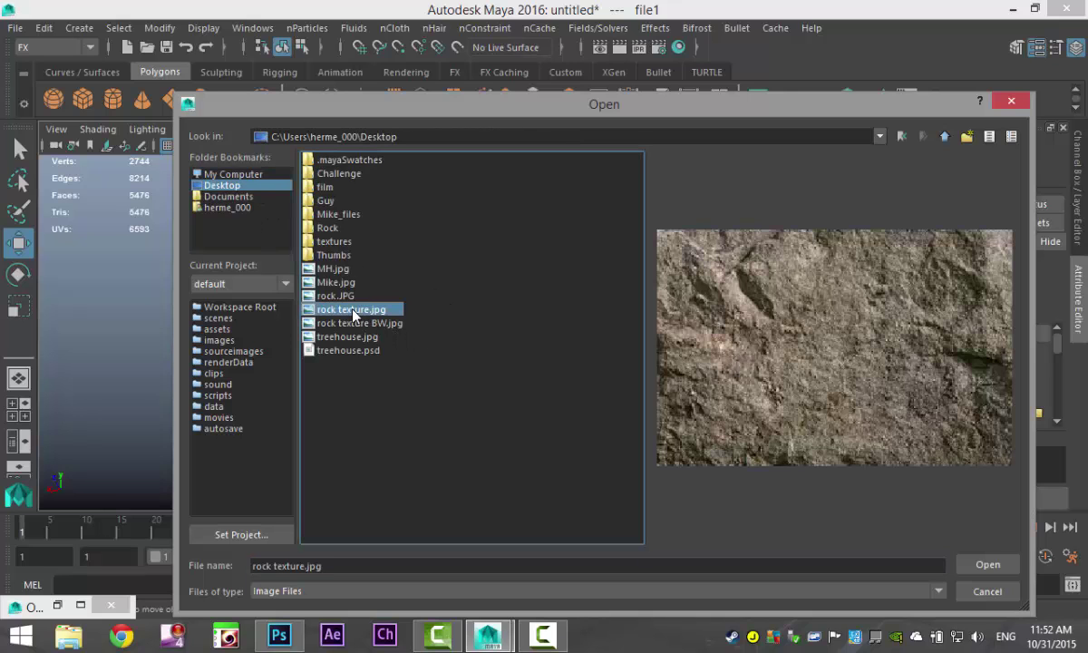
{"action": "left_click", "coordinate": [988, 565]}
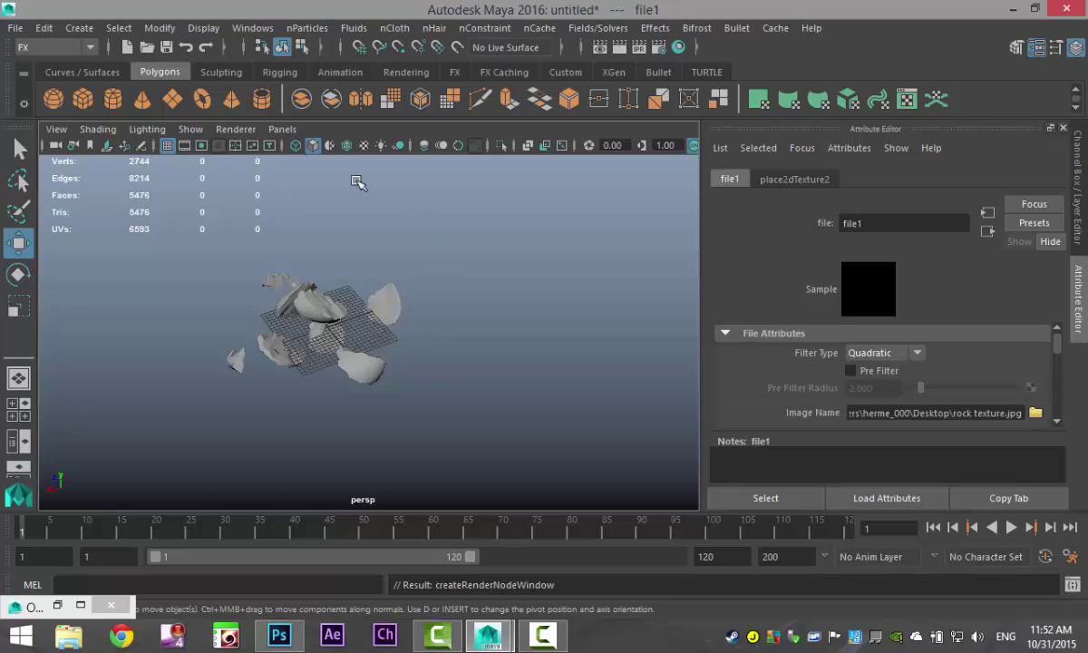
- Turn on textured display so the shards show the rock texture in the viewport
{"action": "left_click", "coordinate": [364, 146]}
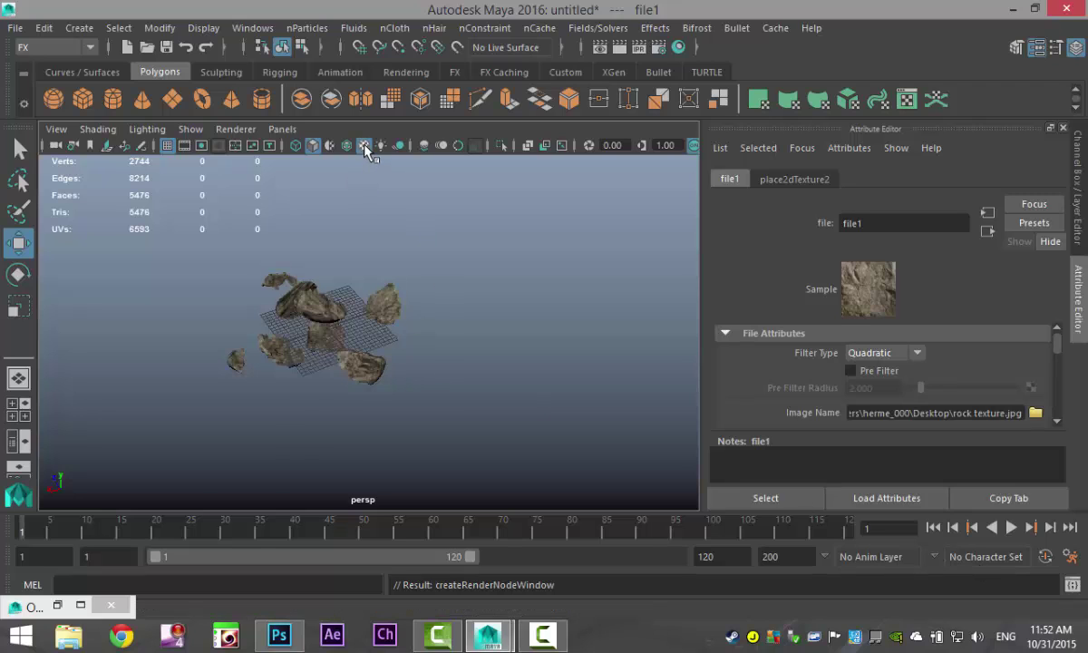
{"action": "scroll", "coordinate": [477, 344], "scroll_direction": "up", "scroll_amount": 5}
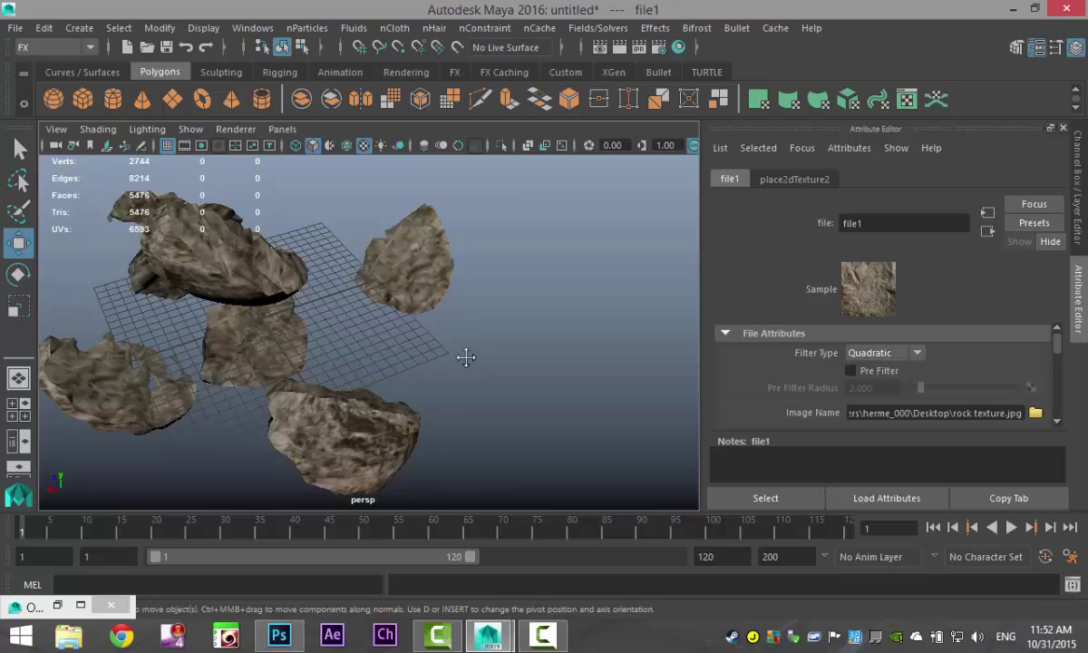
{"action": "left_click_drag", "start_coordinate": [461, 359], "coordinate": [443, 402], "text": "alt"}
{"action": "scroll", "coordinate": [534, 337], "scroll_direction": "down", "scroll_amount": 5}
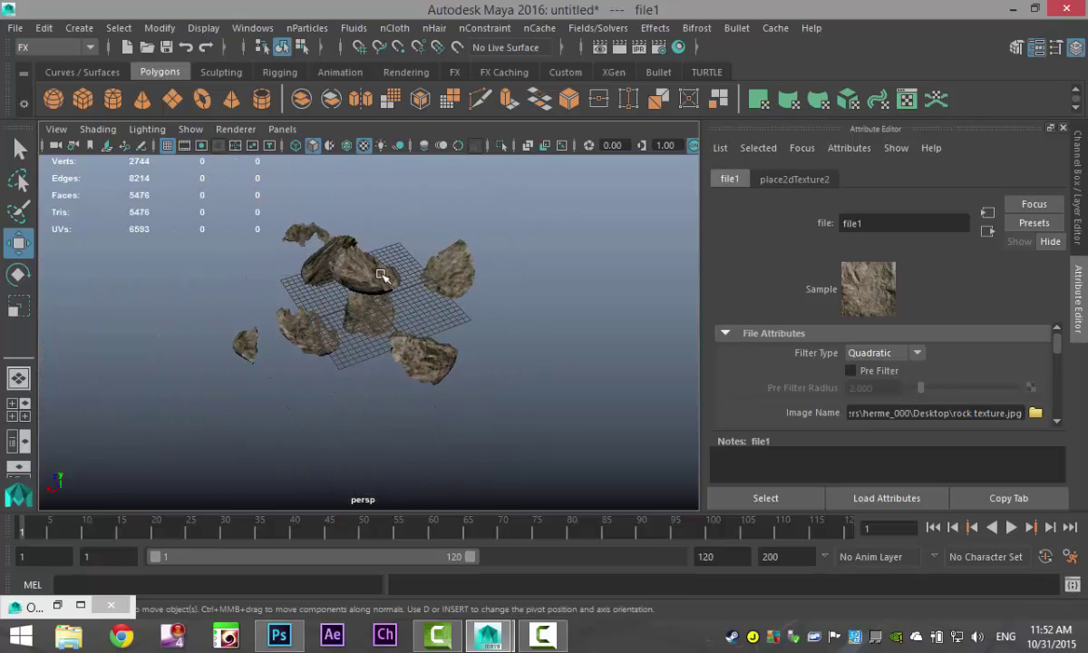
{"action": "scroll", "coordinate": [995, 388], "scroll_direction": "down", "scroll_amount": 5}
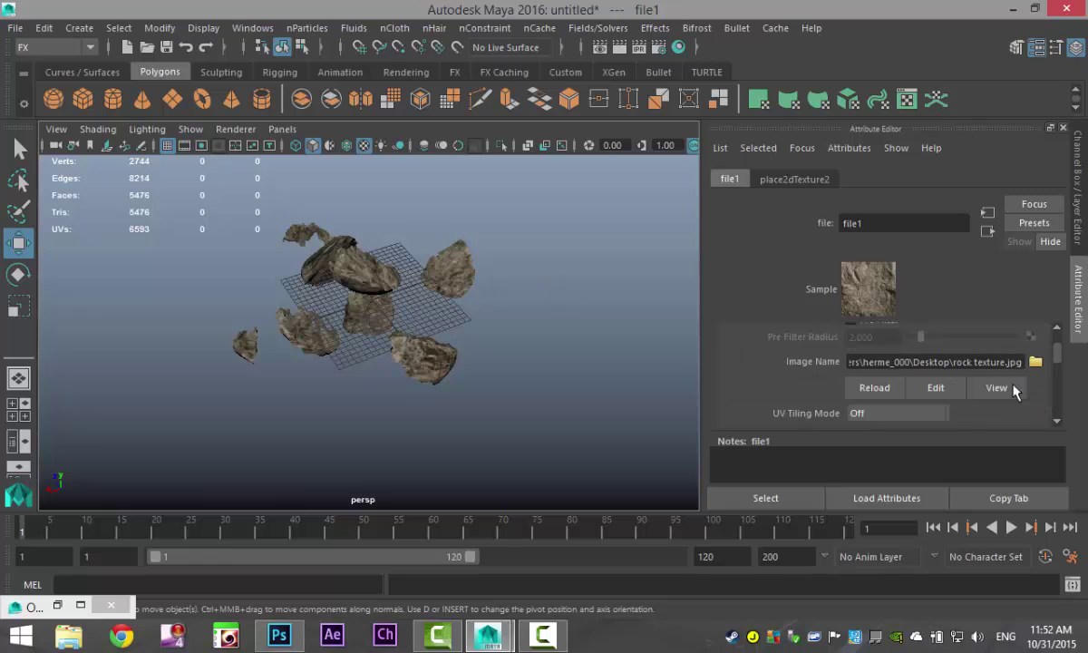
{"action": "scroll", "coordinate": [991, 381], "scroll_direction": "down", "scroll_amount": 5}
{"action": "scroll", "coordinate": [947, 351], "scroll_direction": "up", "scroll_amount": 10}
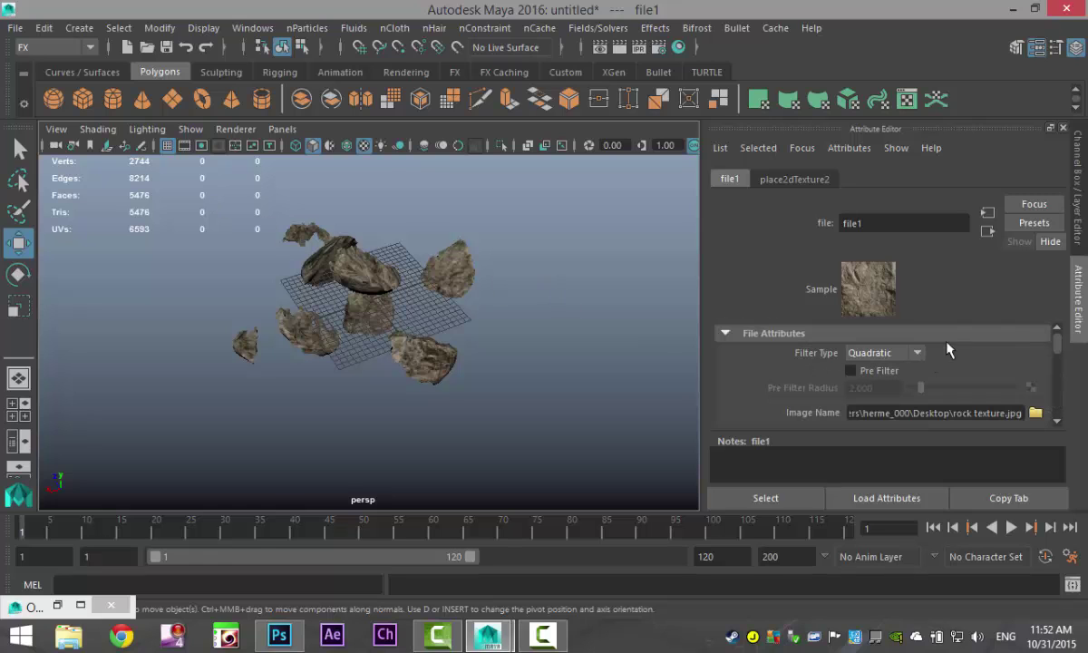
- Reselect all shards and map Bump Mapping to a file2 texture loading rock texture BW.jpg
{"action": "left_click_drag", "start_coordinate": [198, 202], "coordinate": [586, 466]}
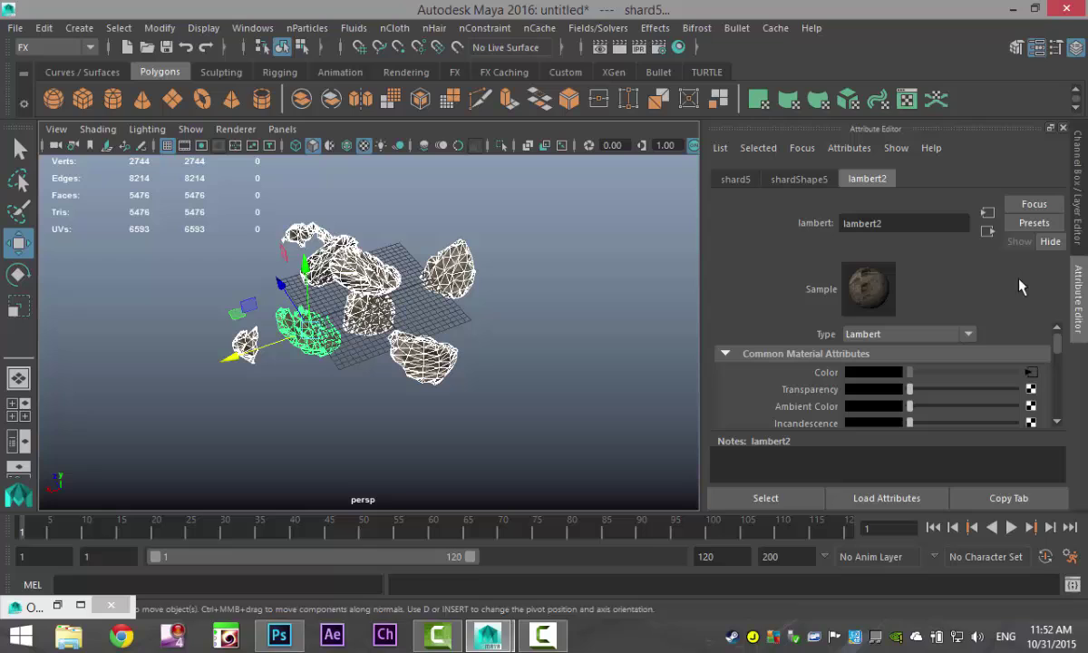
{"action": "scroll", "coordinate": [1002, 380], "scroll_direction": "down", "scroll_amount": 2}
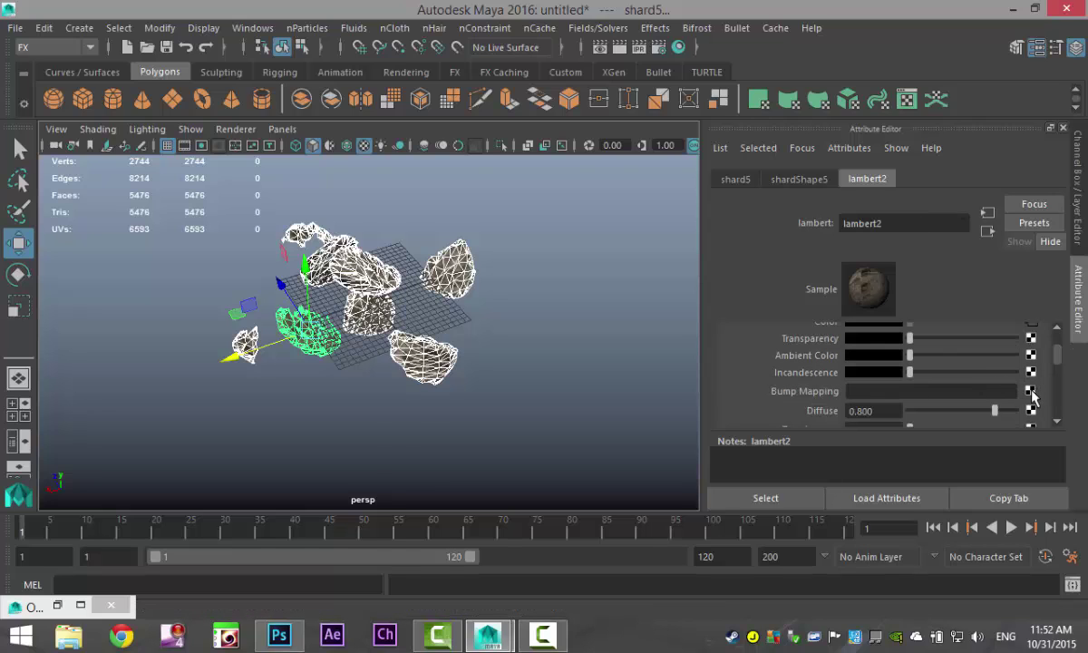
{"action": "left_click", "coordinate": [1030, 391]}
{"action": "left_click", "coordinate": [553, 298]}
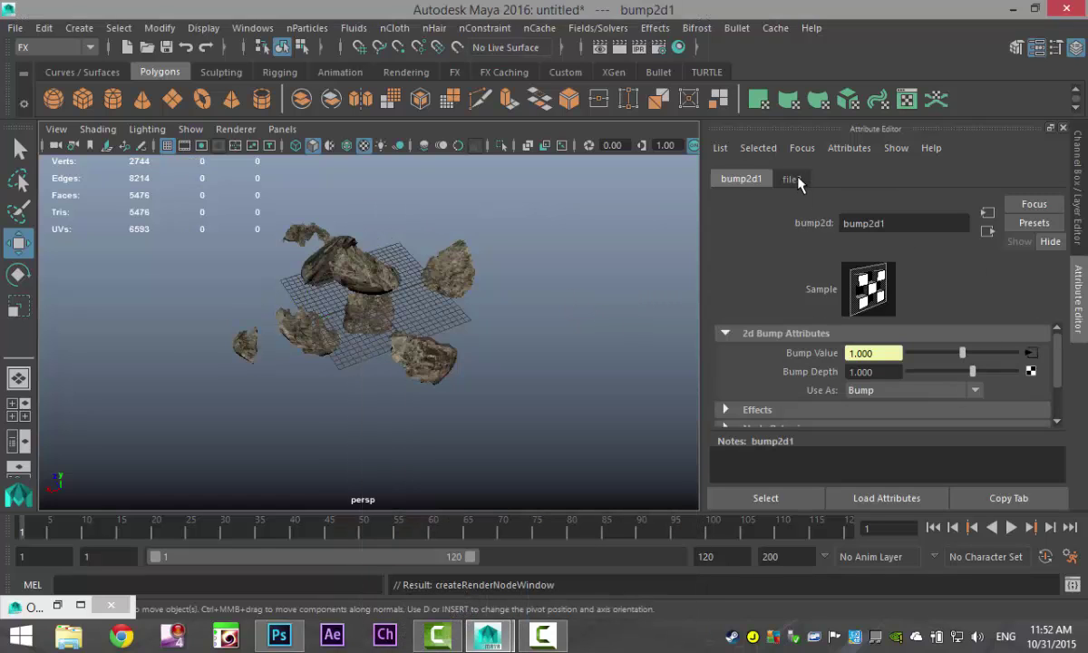
{"action": "left_click", "coordinate": [792, 180]}
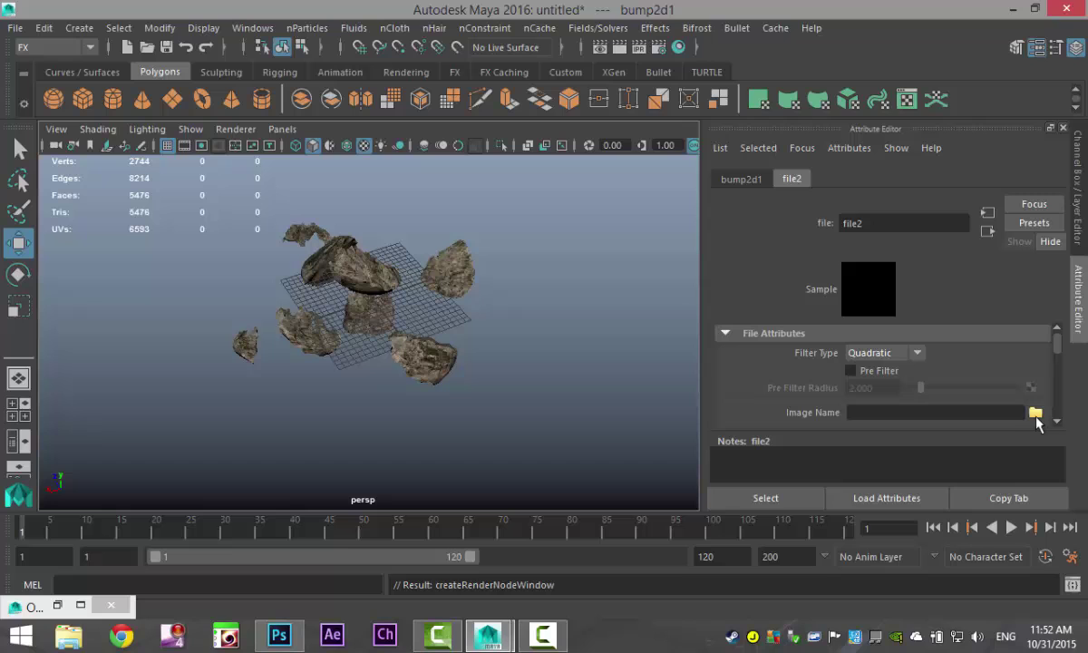
{"action": "left_click", "coordinate": [1035, 413]}
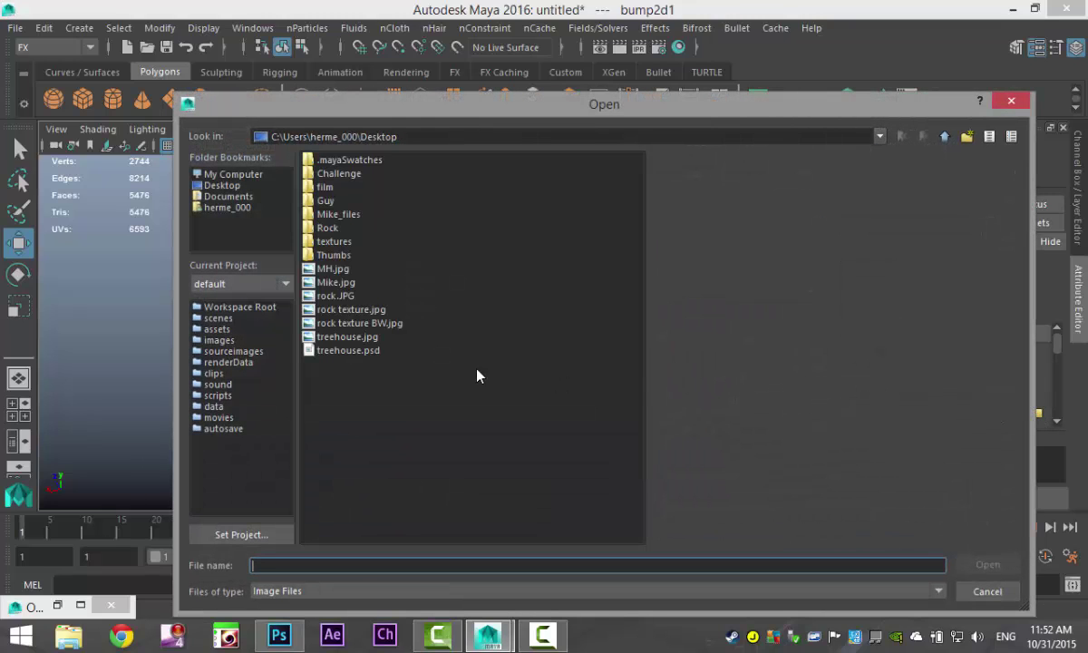
{"action": "left_click", "coordinate": [371, 323]}
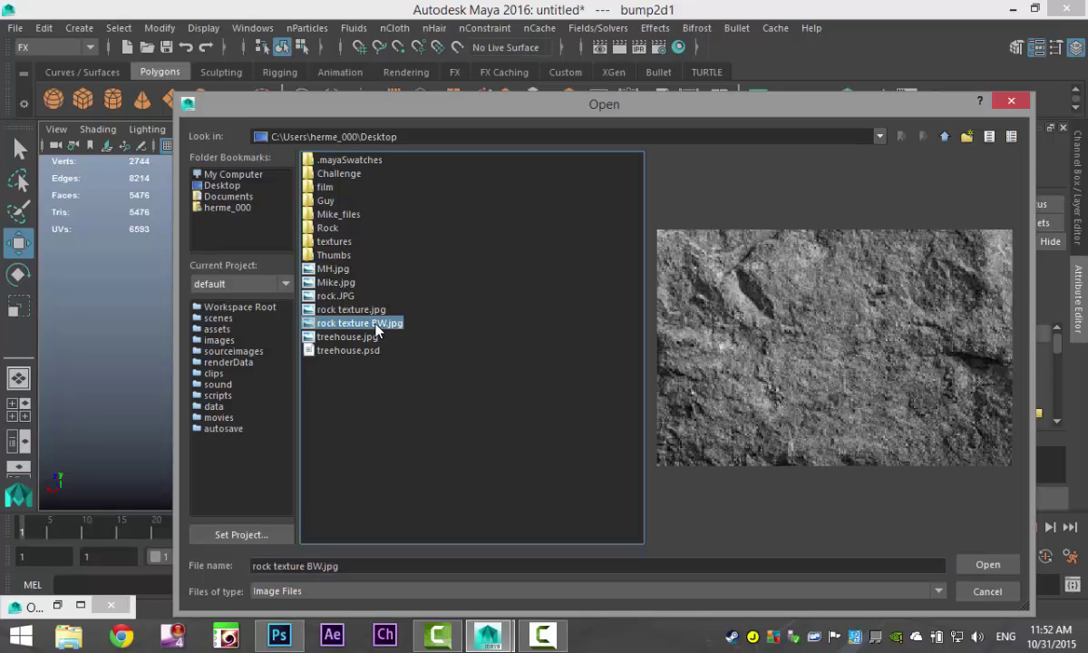
{"action": "left_click", "coordinate": [987, 566]}
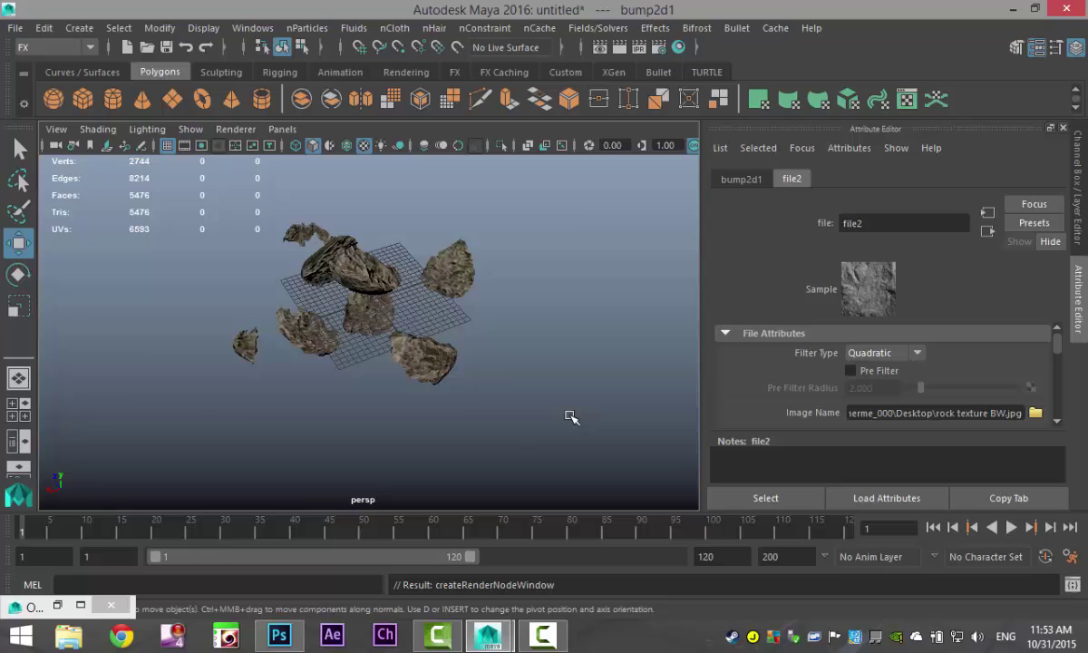
{"action": "scroll", "coordinate": [570, 417], "scroll_direction": "up", "scroll_amount": 5}
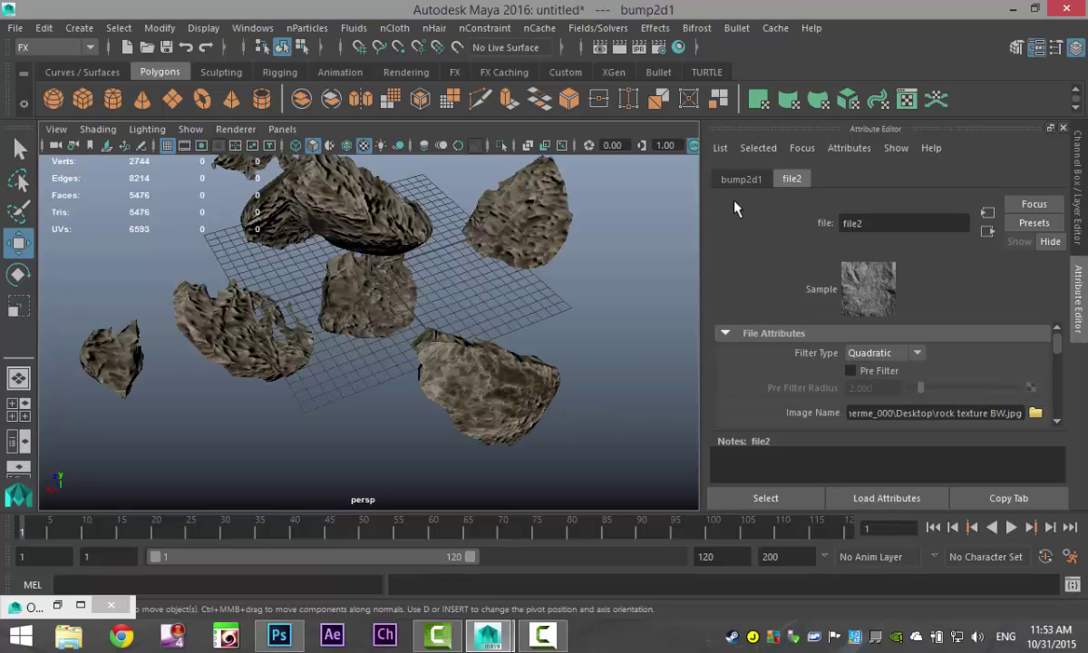
- Set bump2d1's Bump Depth to 0.691 and inspect the textured rocks from several angles
{"action": "left_click", "coordinate": [741, 181]}
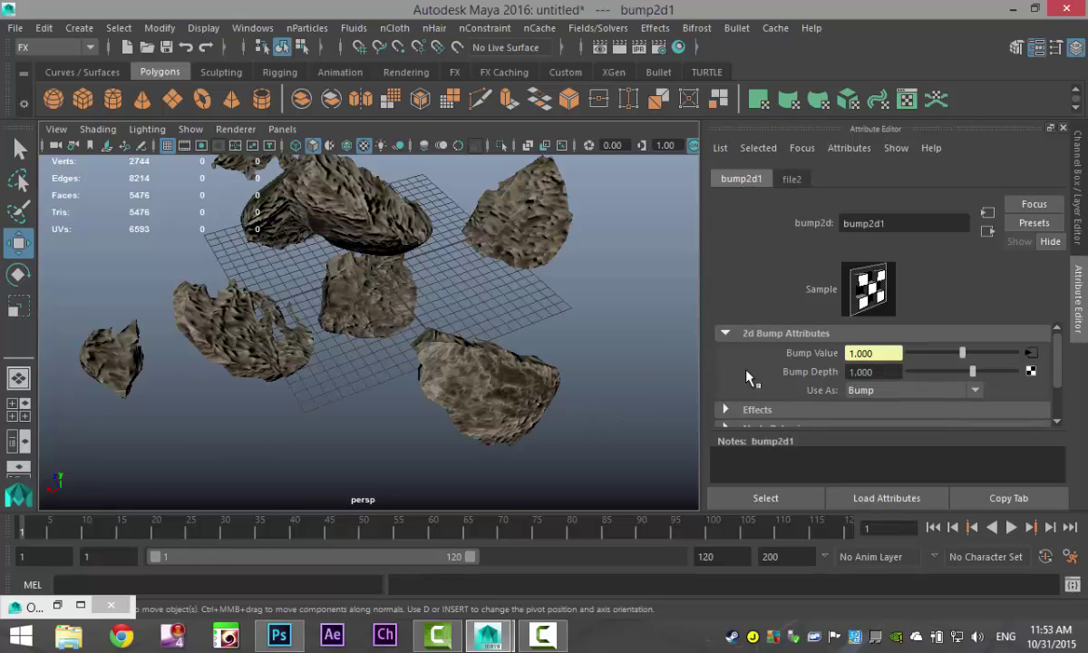
{"action": "left_click_drag", "start_coordinate": [651, 376], "coordinate": [639, 369], "text": "alt"}
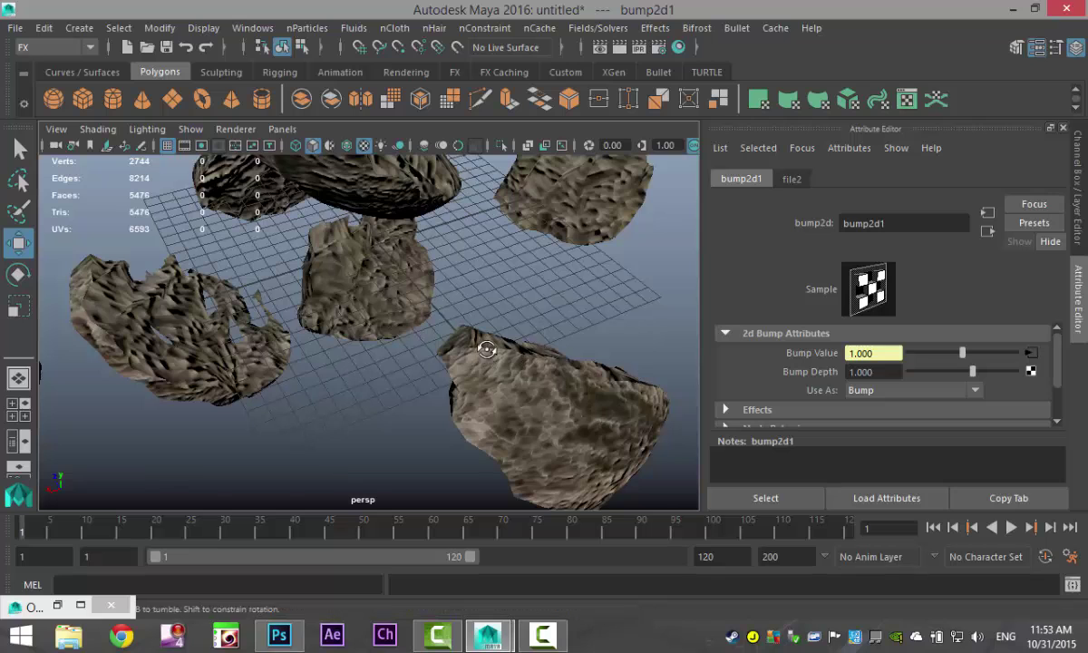
{"action": "left_click_drag", "start_coordinate": [487, 349], "coordinate": [514, 355], "text": "alt"}
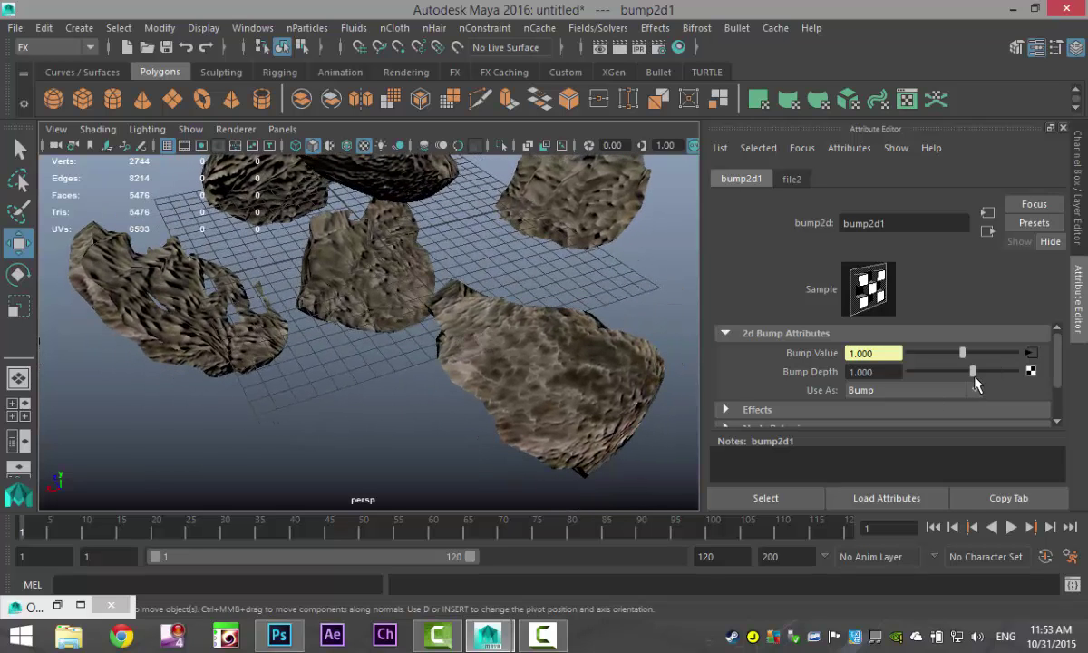
{"action": "mouse_move", "coordinate": [974, 377]}
{"action": "left_mouse_down"}
{"action": "mouse_move", "coordinate": [962, 377]}
{"action": "mouse_move", "coordinate": [971, 381]}
{"action": "left_mouse_up"}
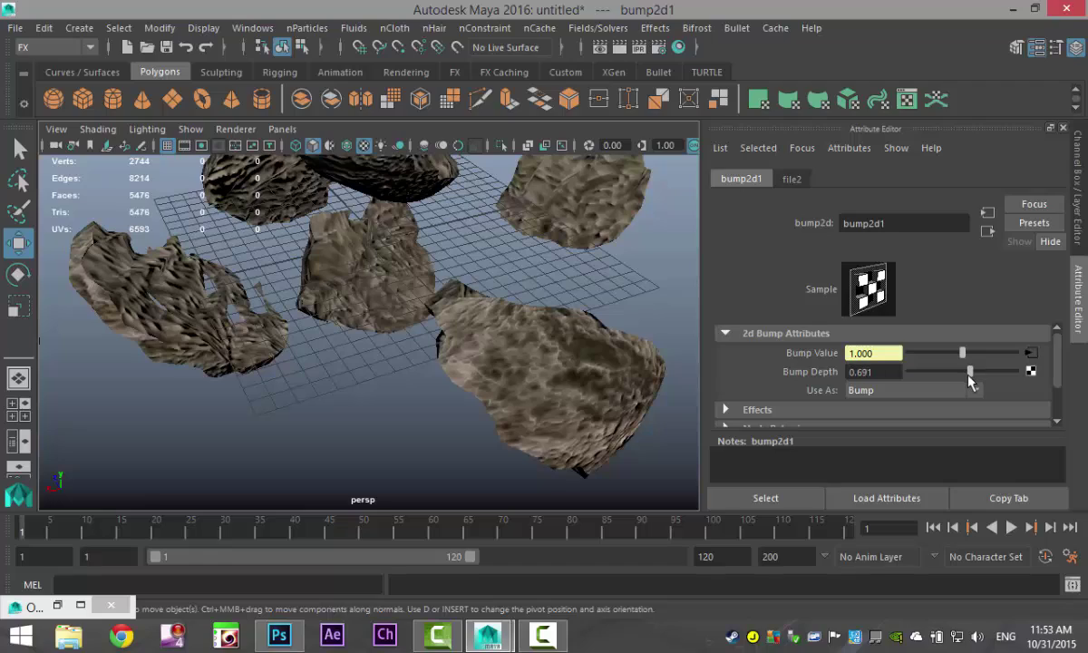
{"action": "left_click_drag", "start_coordinate": [469, 400], "coordinate": [479, 425], "text": "alt"}
{"action": "left_click_drag", "start_coordinate": [416, 405], "coordinate": [464, 427], "text": "alt"}
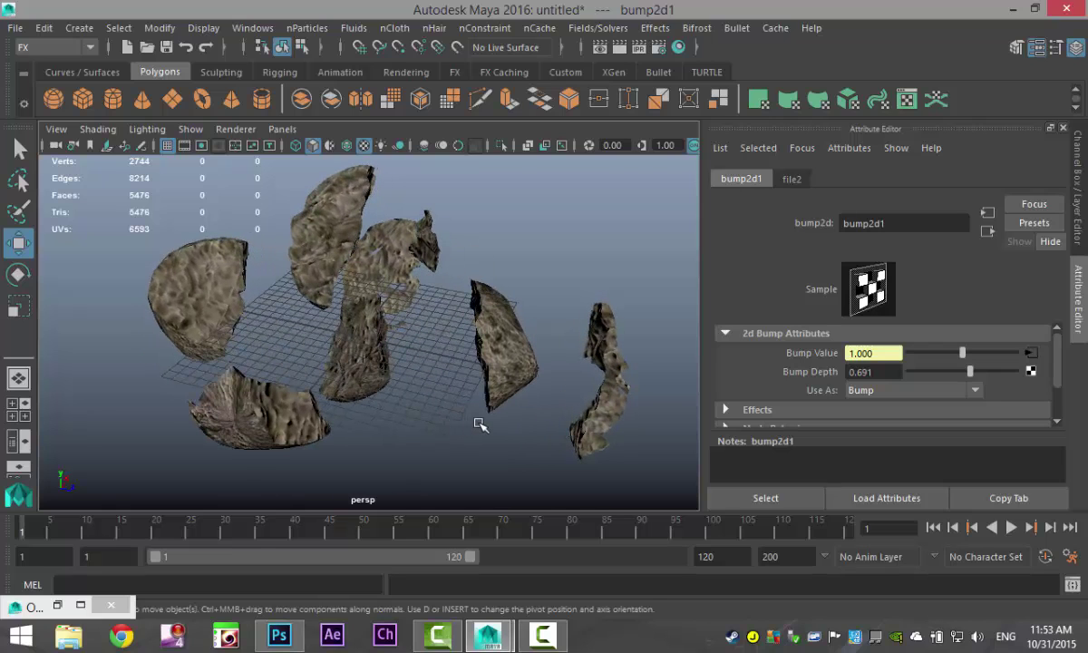